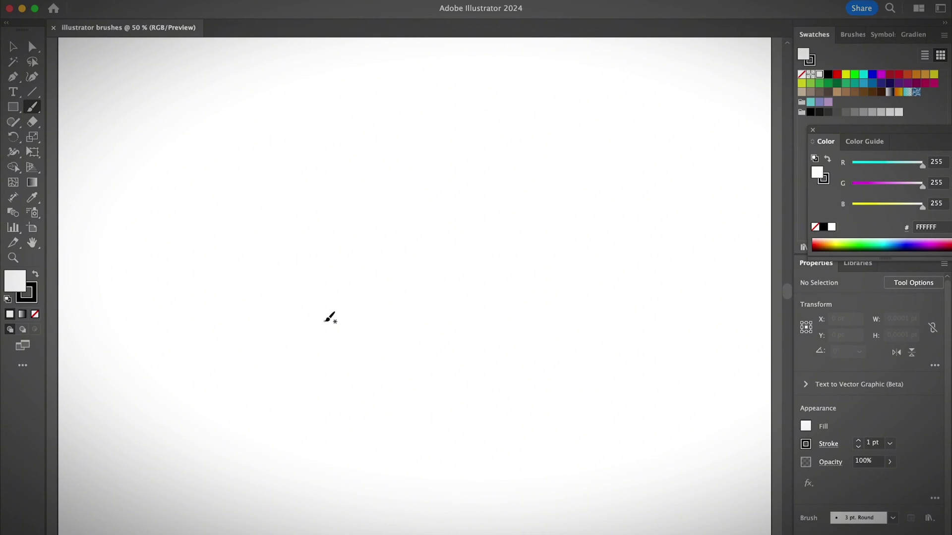
# Step: Open the Brushes panel from the Window menu and float it to the right of the artboard
pyautogui.click(317, 1)
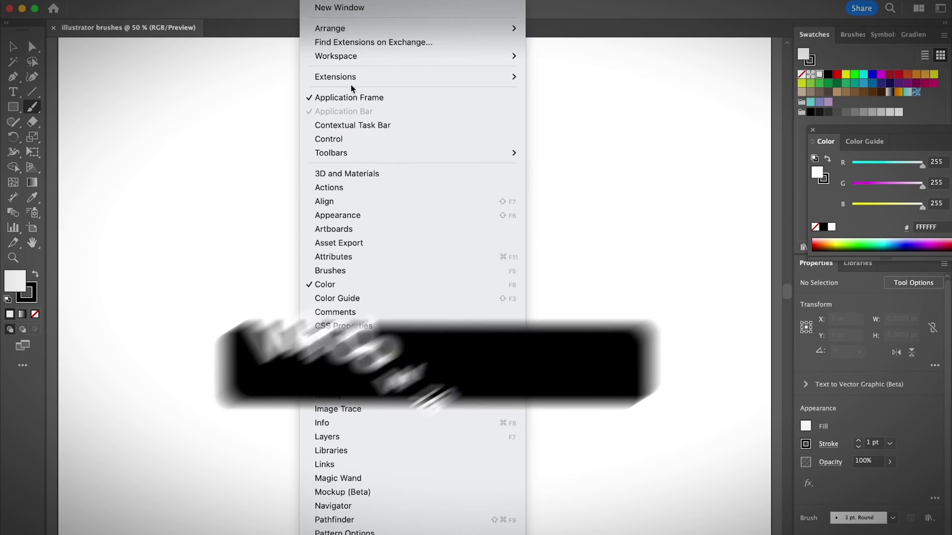
pyautogui.click(362, 273)
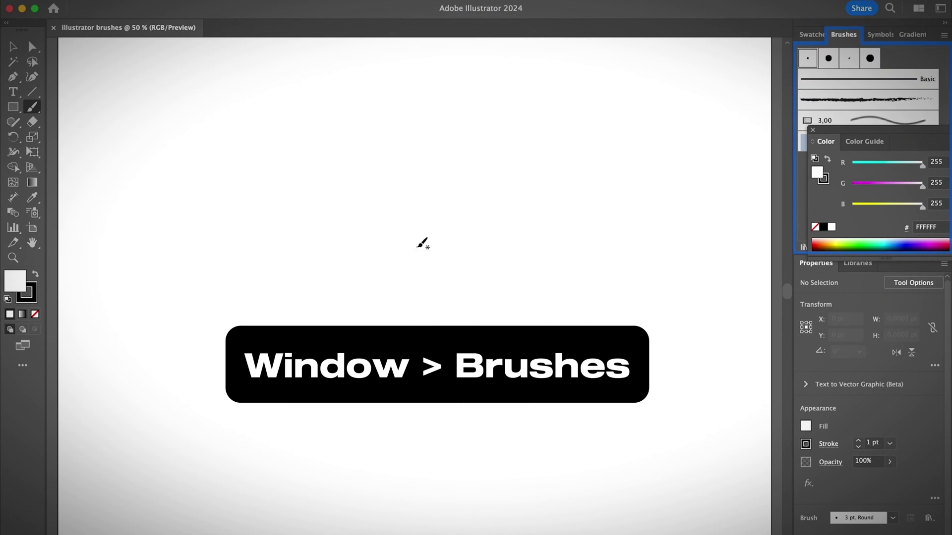
pyautogui.moveTo(842, 39)
pyautogui.mouseDown()
pyautogui.moveTo(599, 162)
pyautogui.moveTo(525, 123)
pyautogui.moveTo(487, 134)
pyautogui.mouseUp()
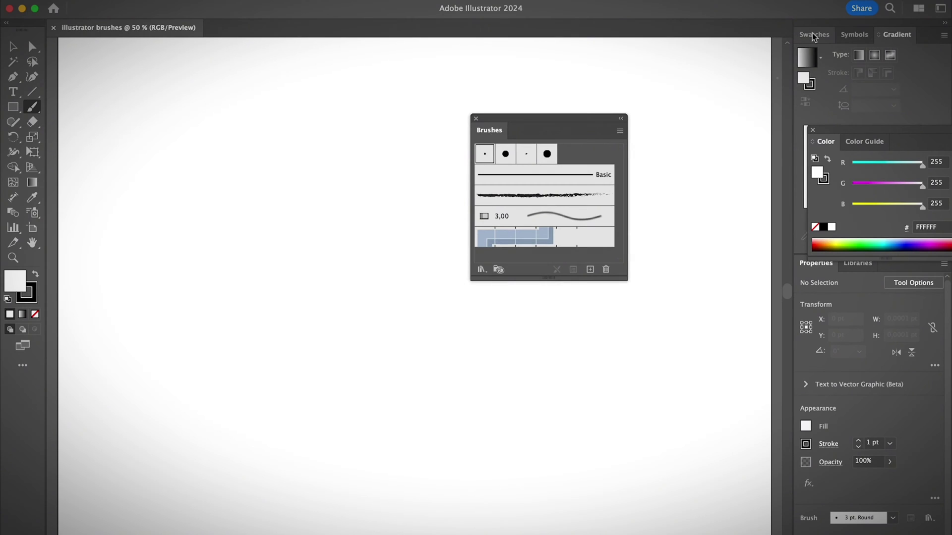
pyautogui.moveTo(512, 134); pyautogui.dragTo(596, 120)
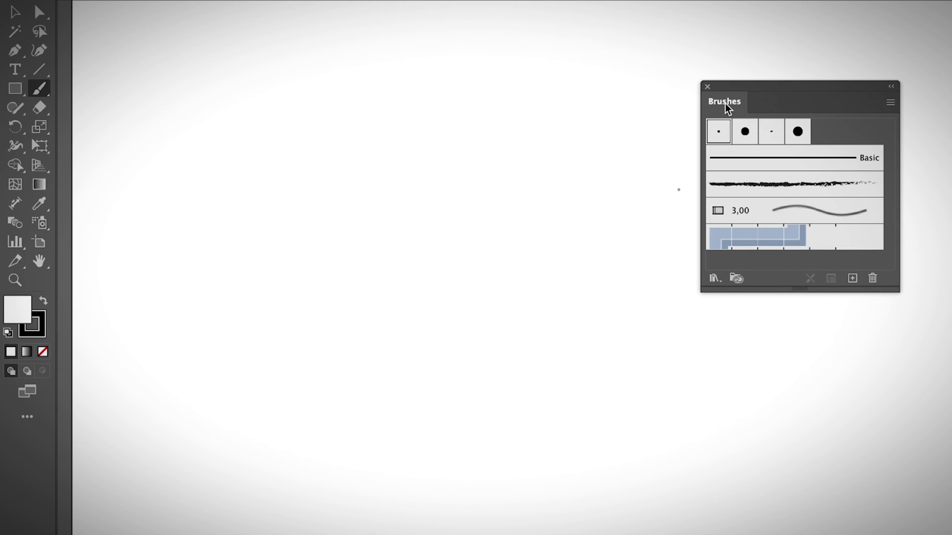
# Step: Select the small dot calligraphic brush and browse the Brush Libraries menu before closing it
pyautogui.click(743, 140)
pyautogui.click(773, 135)
pyautogui.click(714, 278)
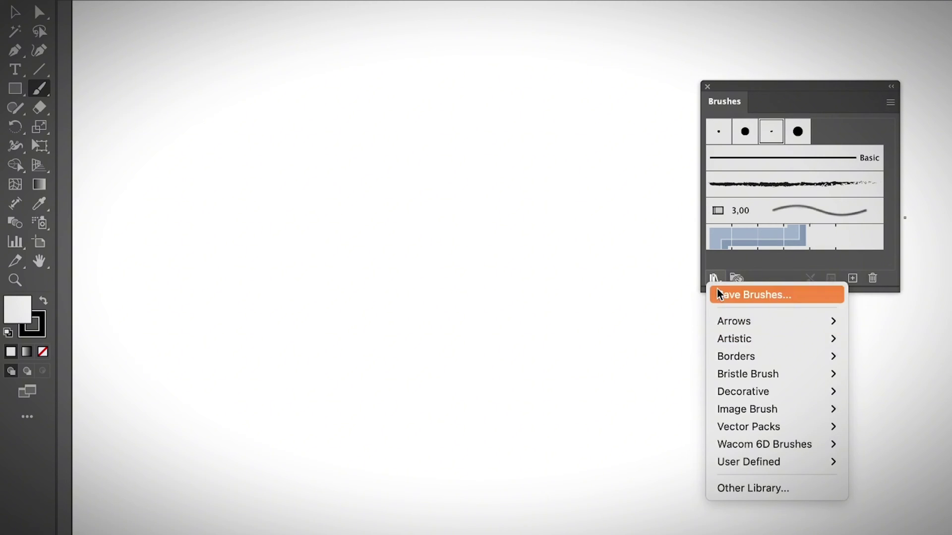
pyautogui.click(713, 276)
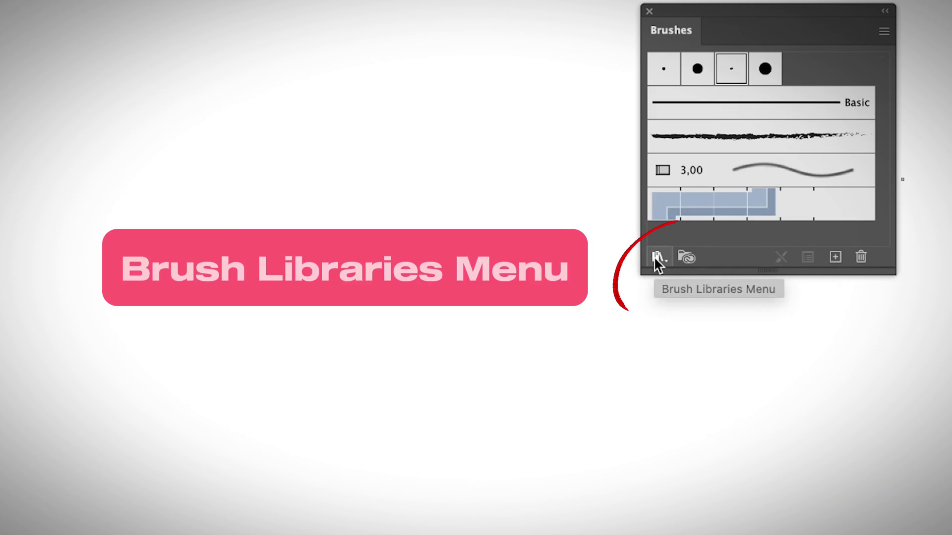
pyautogui.click(656, 256)
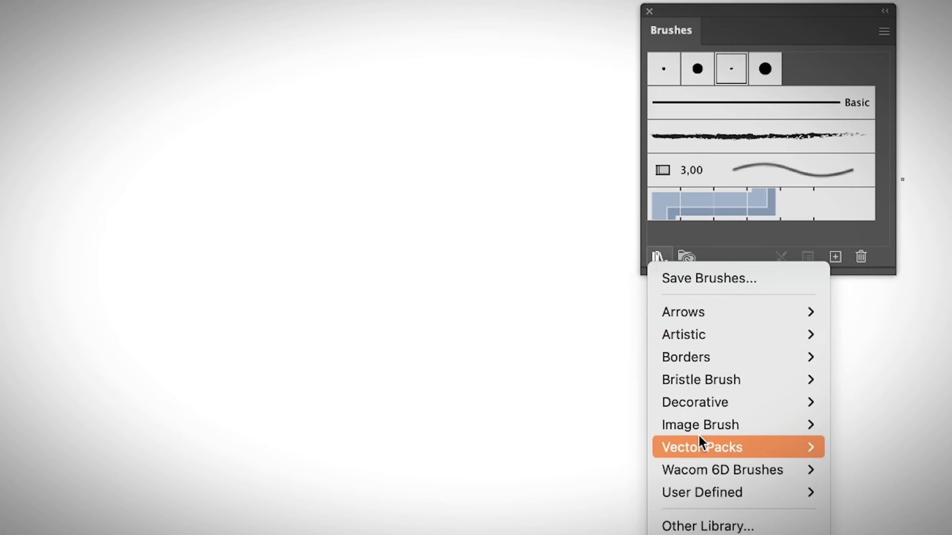
pyautogui.moveTo(738, 379)
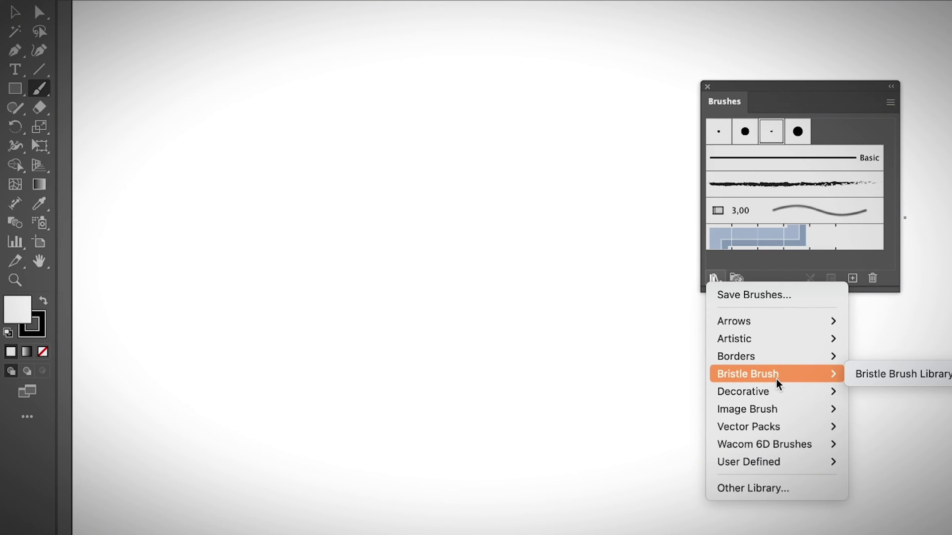
pyautogui.click(716, 277)
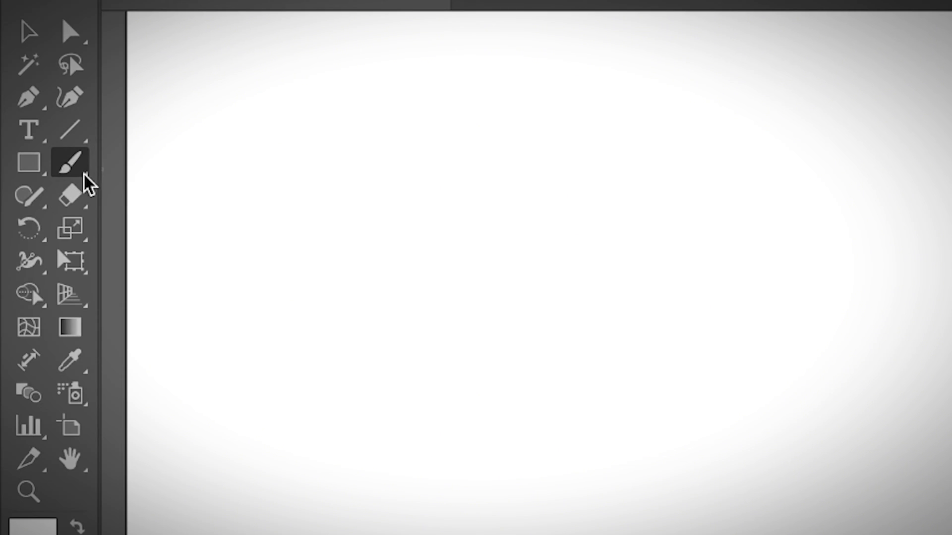
# Step: Activate the Paintbrush tool with the large round brush and reveal the Wacom 6D Brushes libraries
pyautogui.click(84, 183)
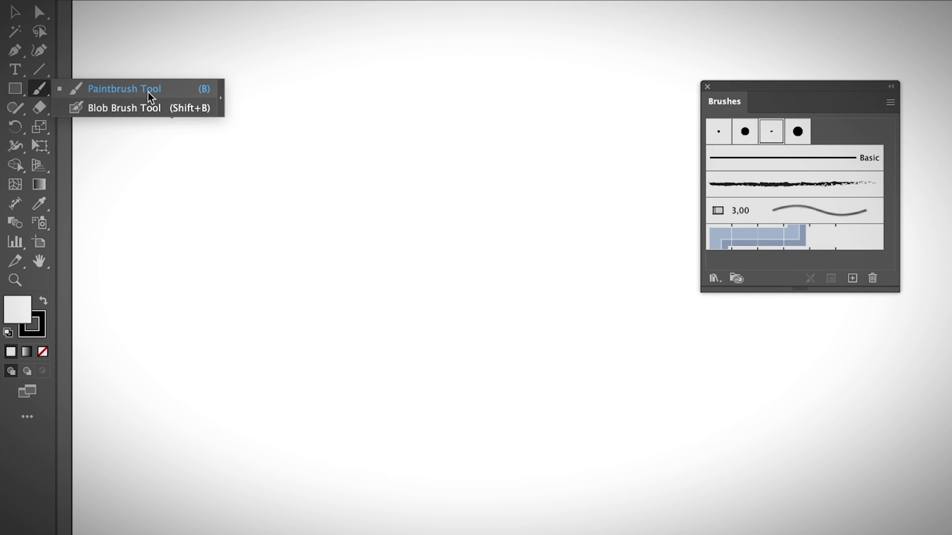
pyautogui.click(750, 135)
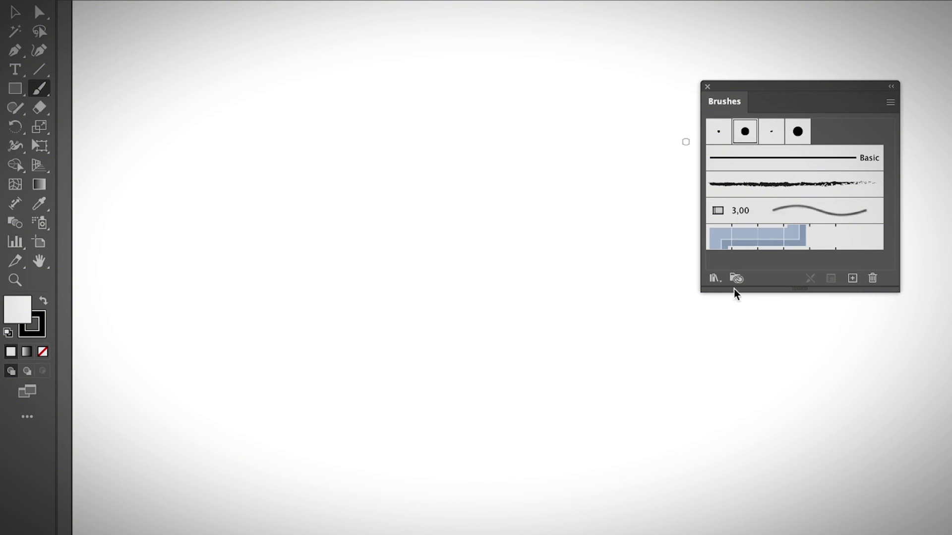
pyautogui.click(714, 279)
pyautogui.moveTo(734, 320)
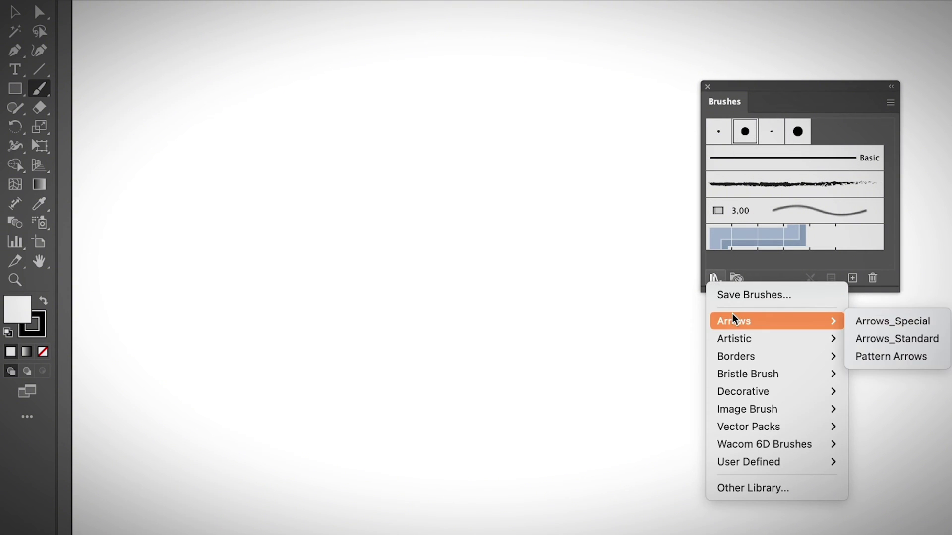
pyautogui.moveTo(822, 449)
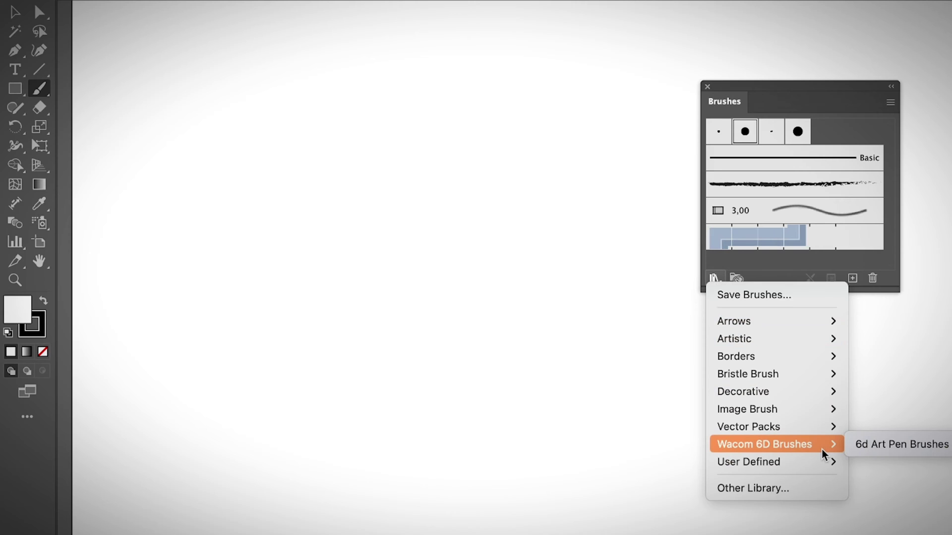
# Step: Load the 6d Art Pen Brushes library, pick a brush, and paint a looping L
pyautogui.click(901, 444)
pyautogui.click(744, 337)
pyautogui.moveTo(329, 248)
pyautogui.mouseDown()
pyautogui.moveTo(409, 241)
pyautogui.moveTo(419, 278)
pyautogui.moveTo(477, 255)
pyautogui.mouseUp()
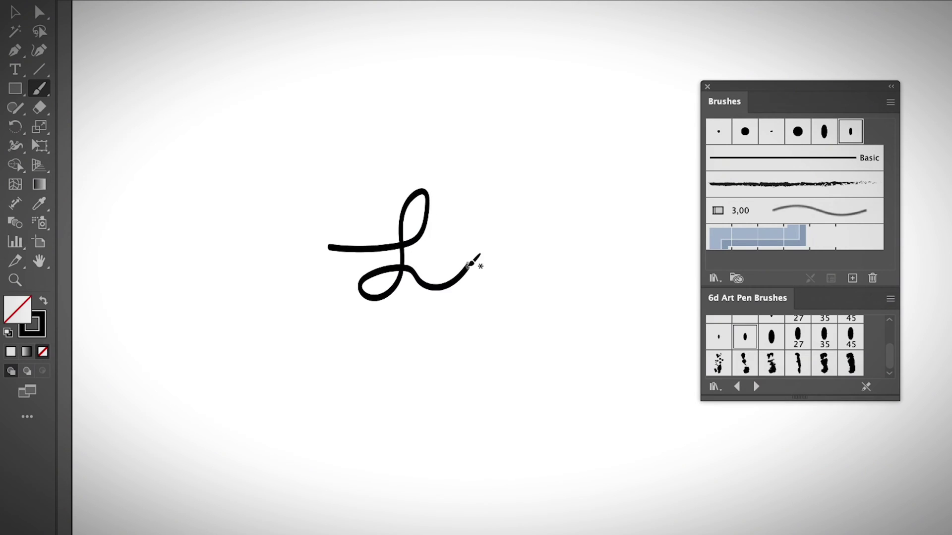
# Step: Paint a wave stroke beneath the L, redoing it once
pyautogui.moveTo(347, 337)
pyautogui.mouseDown()
pyautogui.moveTo(379, 347)
pyautogui.moveTo(577, 327)
pyautogui.mouseUp()
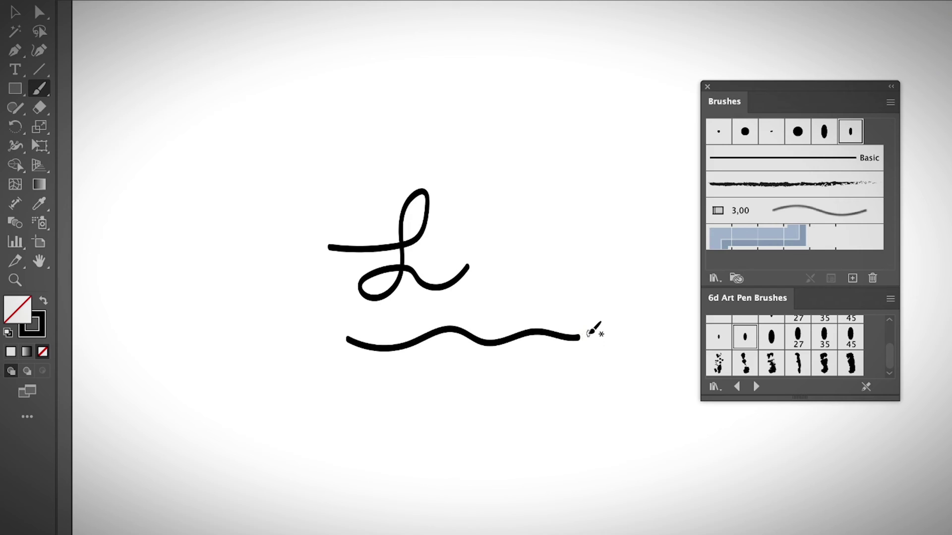
pyautogui.hotkey('ctrl', 'z')
pyautogui.moveTo(315, 350)
pyautogui.mouseDown()
pyautogui.moveTo(371, 356)
pyautogui.moveTo(424, 321)
pyautogui.moveTo(476, 325)
pyautogui.moveTo(455, 352)
pyautogui.moveTo(485, 367)
pyautogui.moveTo(507, 364)
pyautogui.mouseUp()
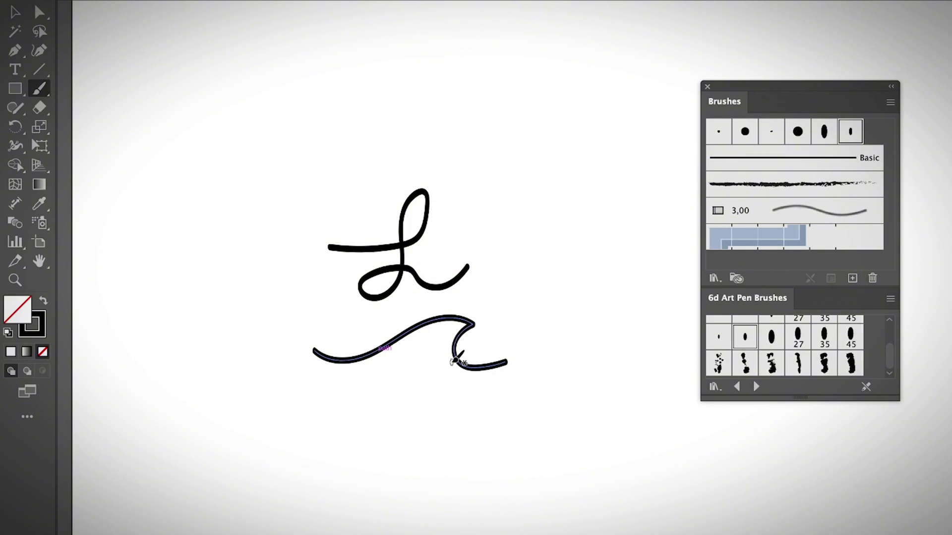
# Step: Rename the brush '6d Art Brush: heavy 9pt edited', set 72° angle and 73% roundness, leaving strokes unchanged
pyautogui.doubleClick(850, 131)
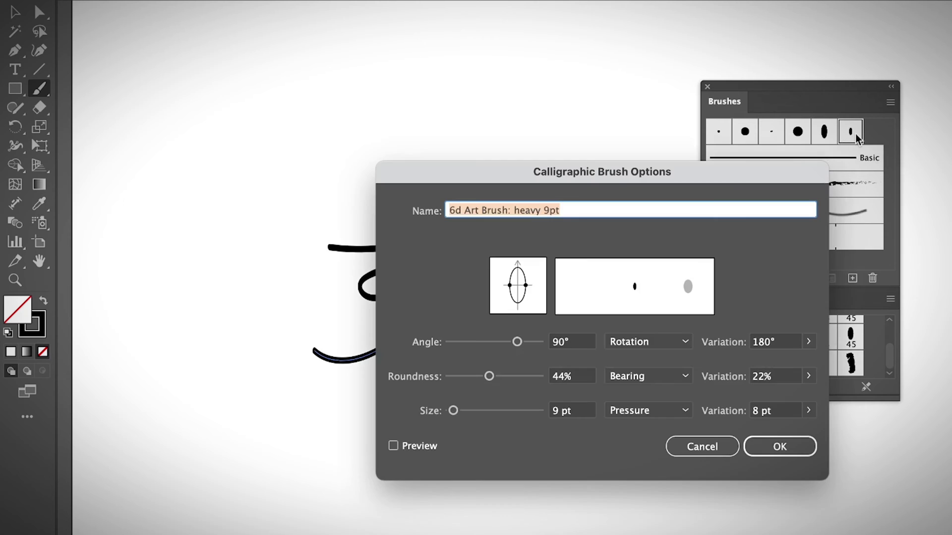
pyautogui.moveTo(712, 181)
pyautogui.mouseDown()
pyautogui.moveTo(661, 170)
pyautogui.moveTo(887, 139)
pyautogui.moveTo(868, 142)
pyautogui.mouseUp()
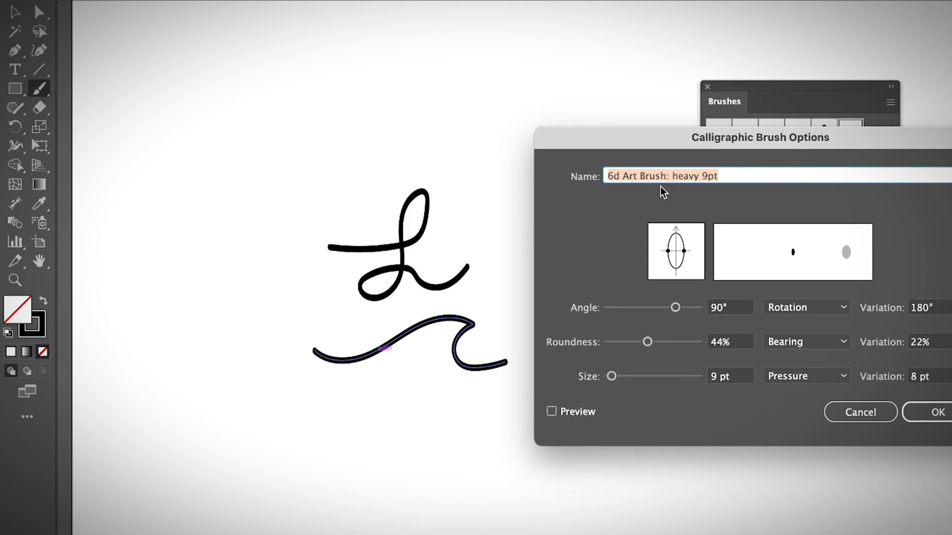
pyautogui.click(744, 179)
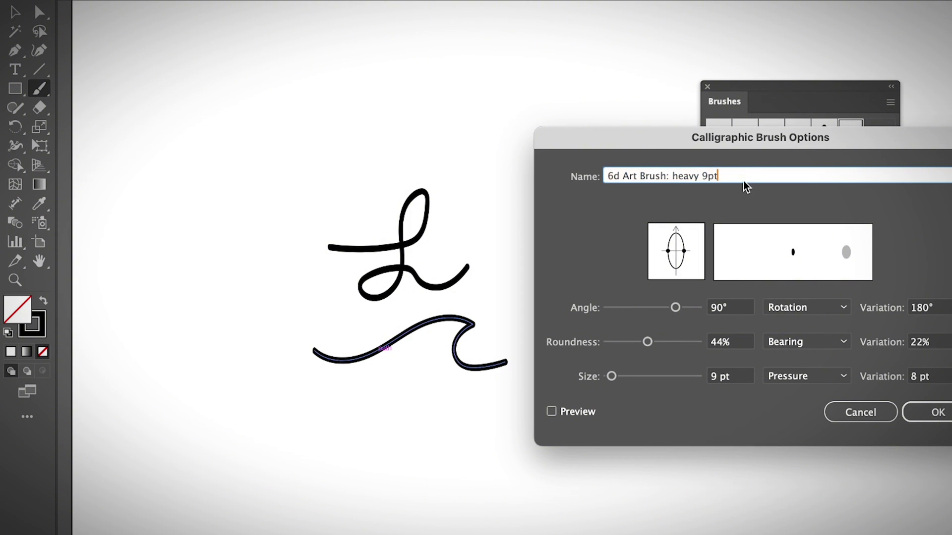
pyautogui.write('edited')
pyautogui.moveTo(675, 309)
pyautogui.mouseDown()
pyautogui.moveTo(640, 341)
pyautogui.moveTo(682, 342)
pyautogui.moveTo(643, 342)
pyautogui.moveTo(660, 341)
pyautogui.mouseUp()
pyautogui.moveTo(617, 377)
pyautogui.mouseDown()
pyautogui.moveTo(636, 377)
pyautogui.moveTo(611, 376)
pyautogui.mouseUp()
pyautogui.moveTo(660, 342); pyautogui.dragTo(672, 342)
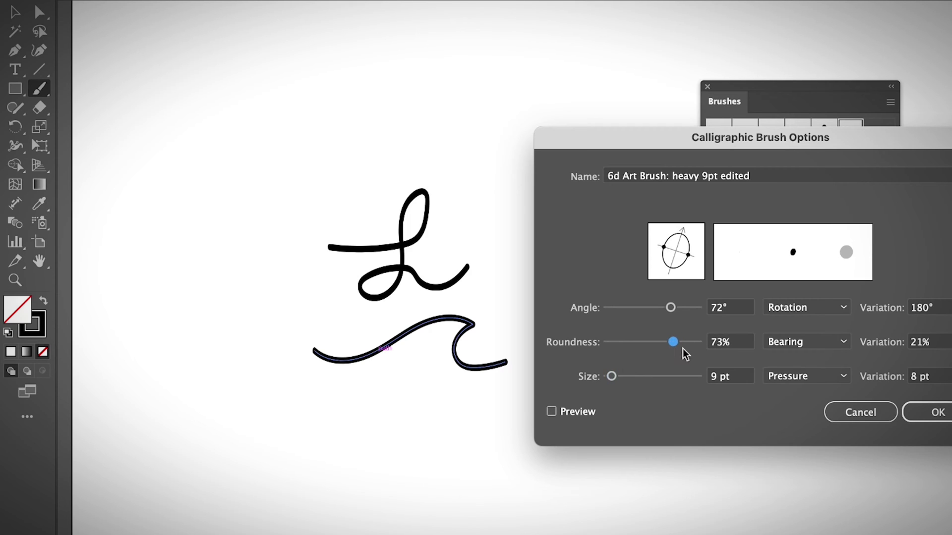
pyautogui.click(936, 413)
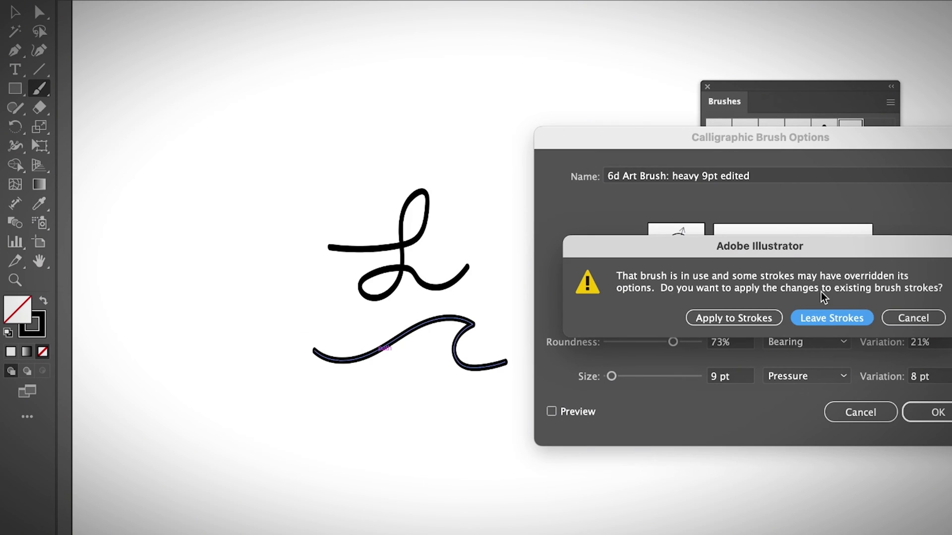
pyautogui.click(831, 319)
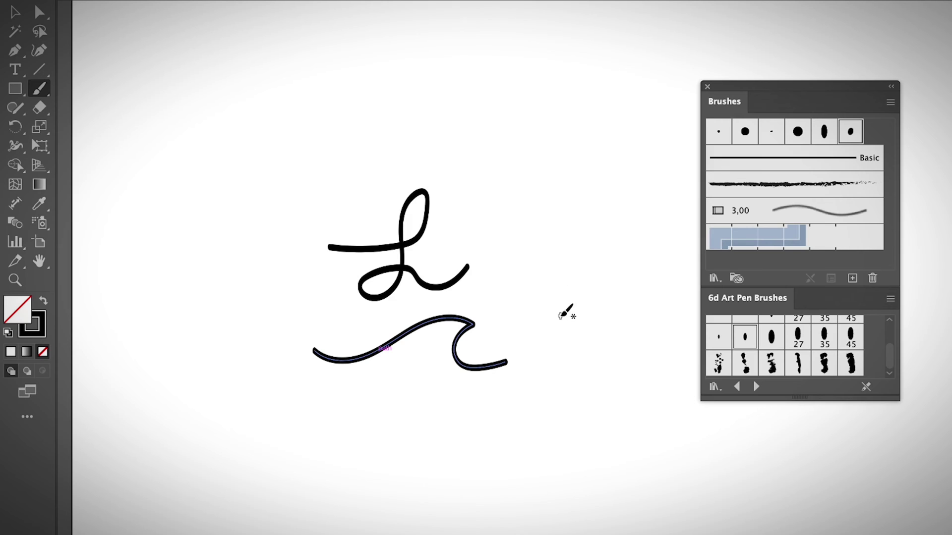
# Step: Paint a heart right of the wave, then select and delete all strokes
pyautogui.moveTo(587, 331)
pyautogui.mouseDown()
pyautogui.moveTo(588, 319)
pyautogui.moveTo(579, 360)
pyautogui.moveTo(602, 317)
pyautogui.moveTo(617, 347)
pyautogui.moveTo(583, 364)
pyautogui.mouseUp()
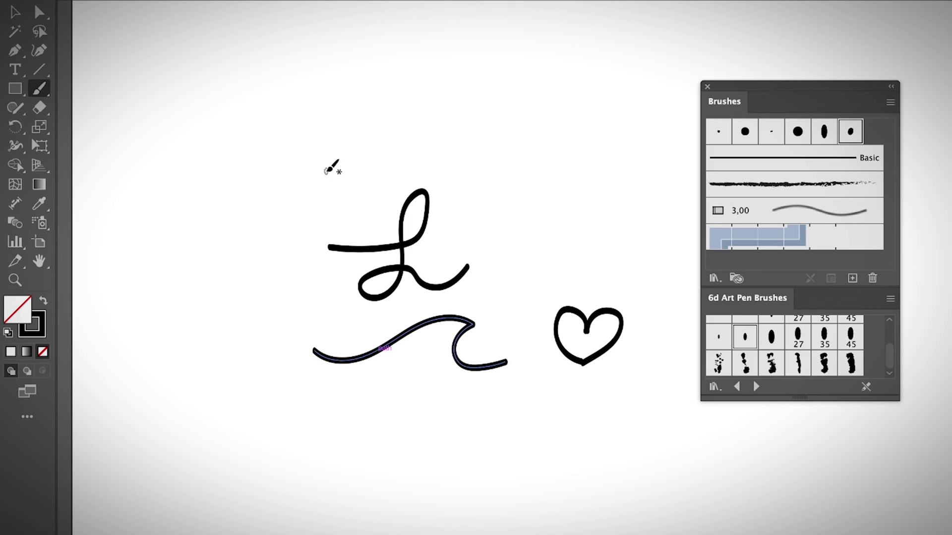
pyautogui.press('v')
pyautogui.hotkey('ctrl', 'a')
pyautogui.press('Delete')
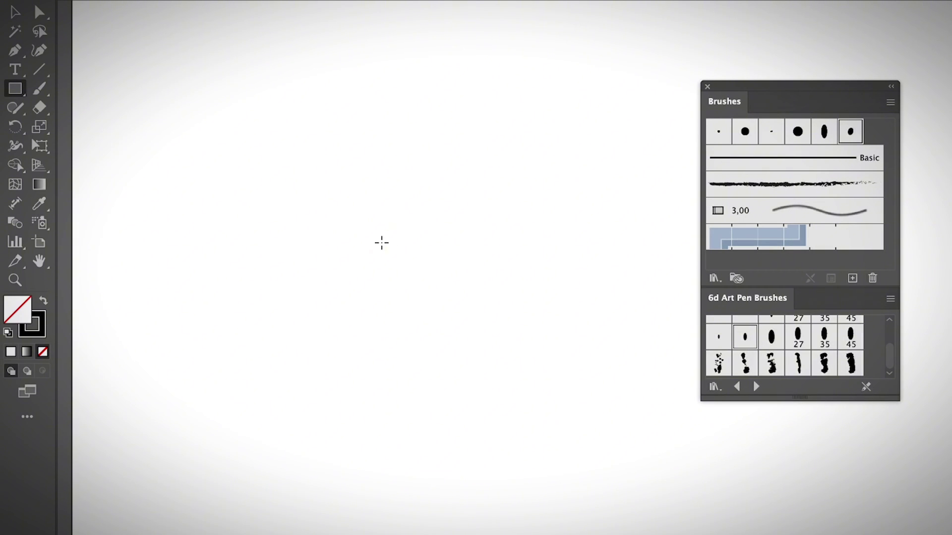
# Step: Draw a square, make it solid black with no stroke, and drag it into the Brushes panel
pyautogui.moveTo(385, 236); pyautogui.dragTo(426, 268)
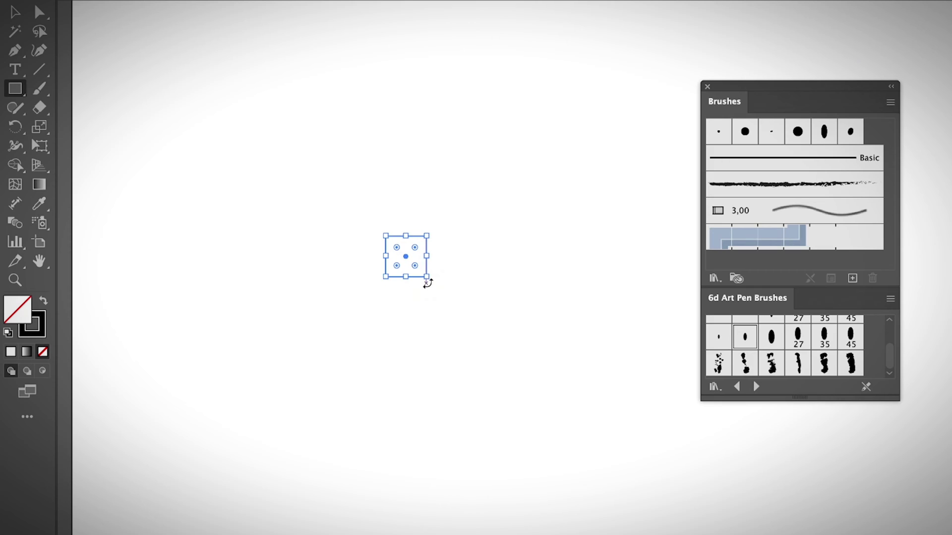
pyautogui.click(45, 301)
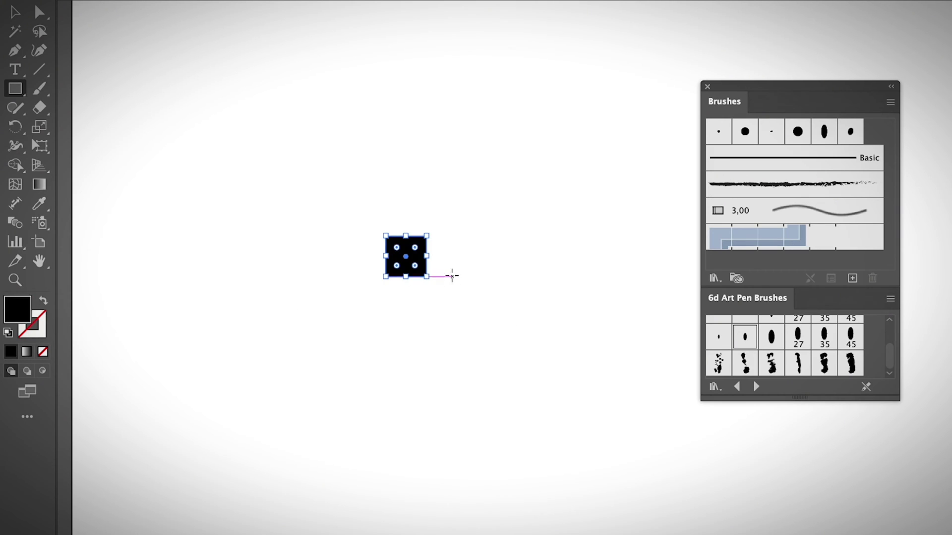
pyautogui.moveTo(426, 276)
pyautogui.mouseDown()
pyautogui.moveTo(408, 259)
pyautogui.moveTo(426, 246)
pyautogui.moveTo(745, 239)
pyautogui.moveTo(759, 252)
pyautogui.mouseUp()
pyautogui.press('v')
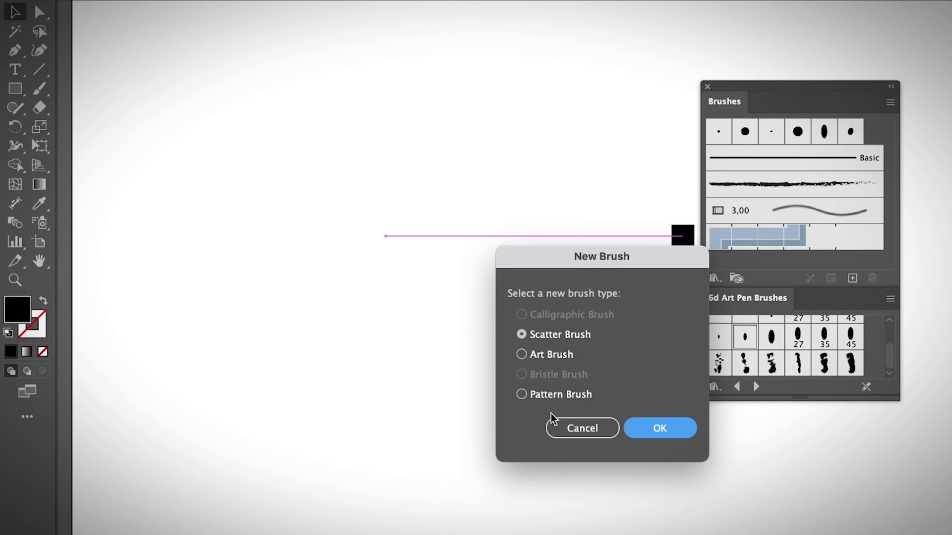
# Step: Create an art brush named 'square' from the square, direction left, width 104%
pyautogui.click(537, 356)
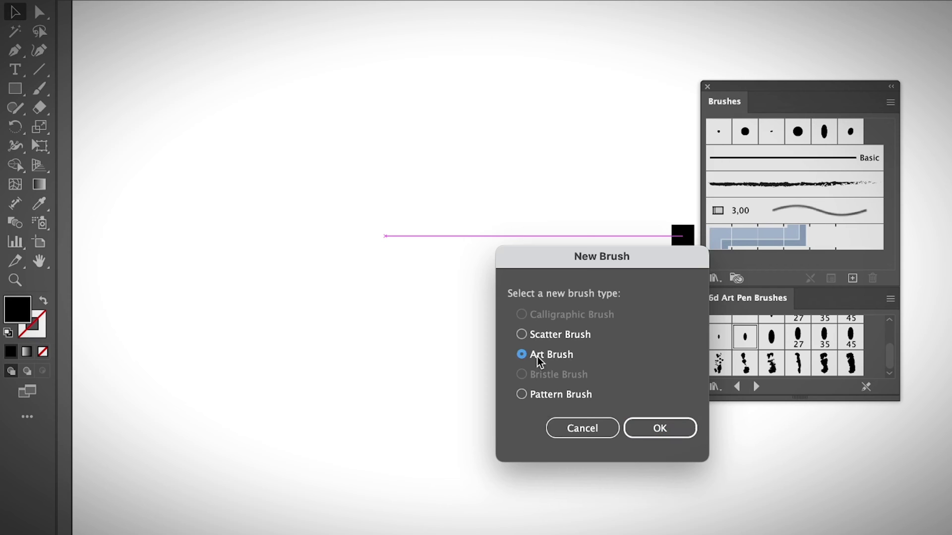
pyautogui.click(661, 429)
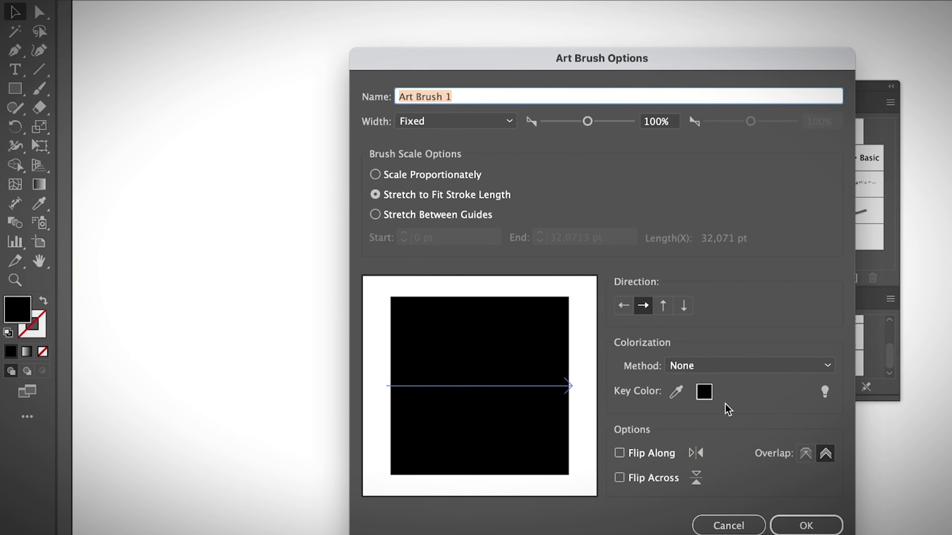
pyautogui.click(662, 305)
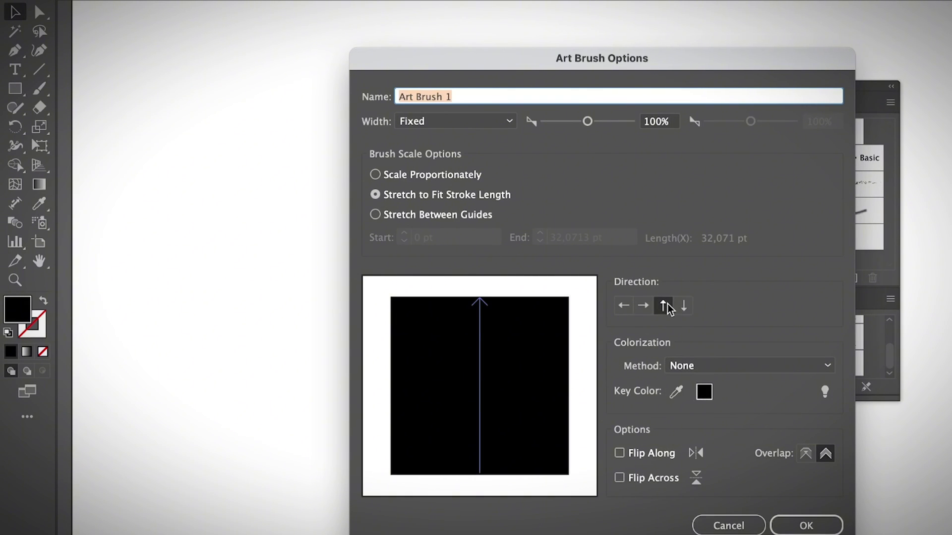
pyautogui.click(623, 305)
pyautogui.moveTo(588, 122)
pyautogui.mouseDown()
pyautogui.moveTo(576, 123)
pyautogui.moveTo(599, 123)
pyautogui.moveTo(590, 124)
pyautogui.mouseUp()
pyautogui.click(481, 97)
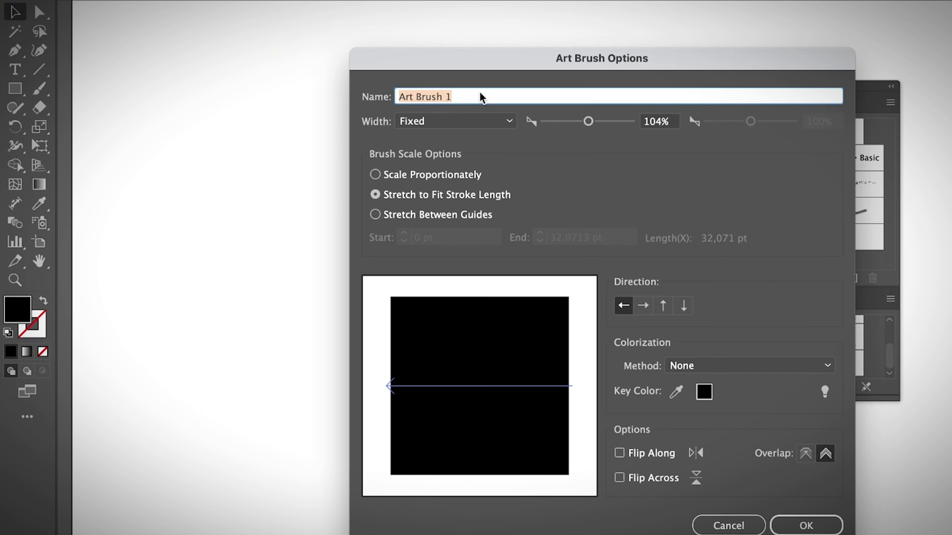
pyautogui.write('square')
pyautogui.click(806, 526)
pyautogui.scroll(-1, 811, 218)
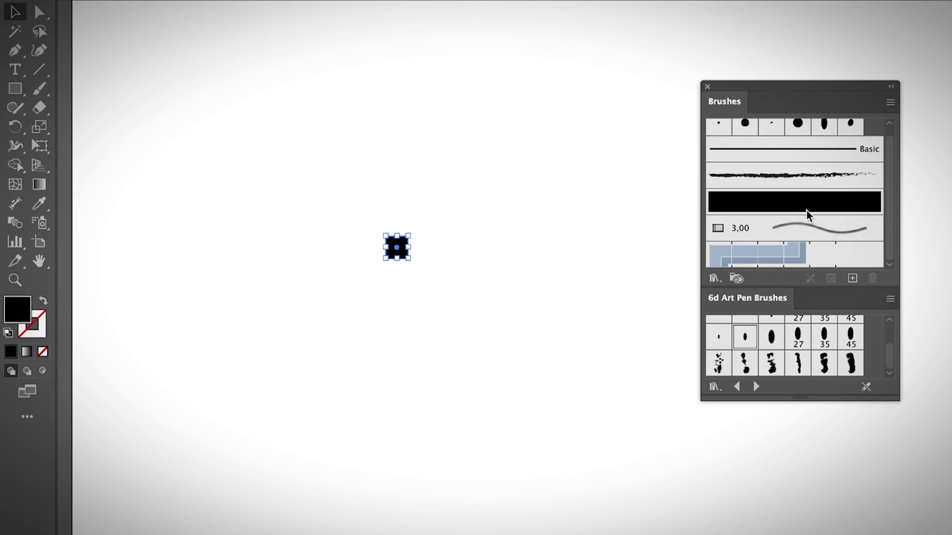
pyautogui.click(782, 209)
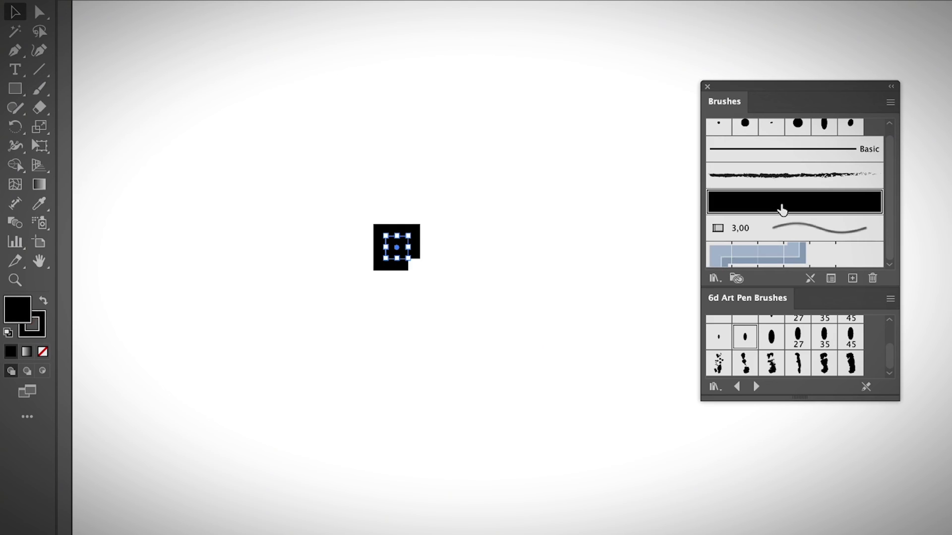
pyautogui.click(47, 91)
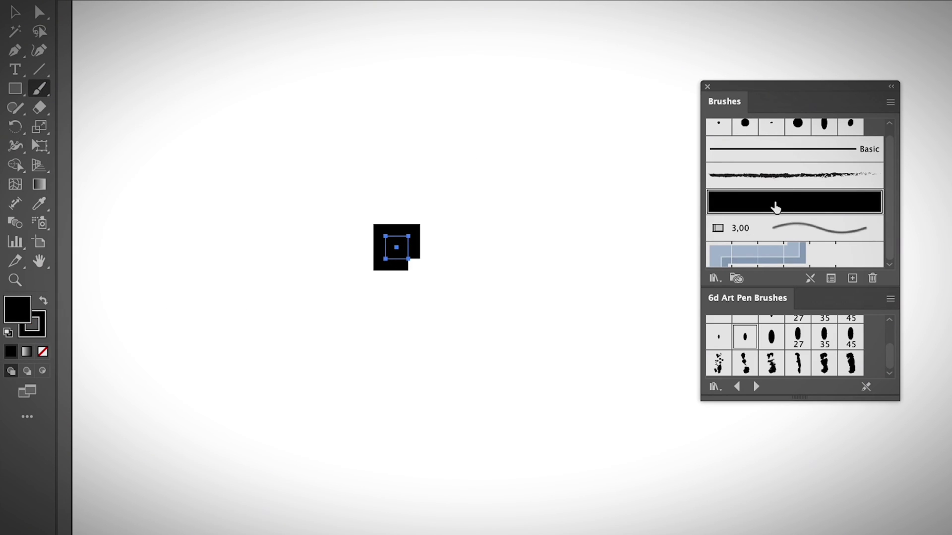
pyautogui.moveTo(354, 130)
pyautogui.mouseDown()
pyautogui.moveTo(389, 141)
pyautogui.moveTo(482, 112)
pyautogui.moveTo(554, 133)
pyautogui.mouseUp()
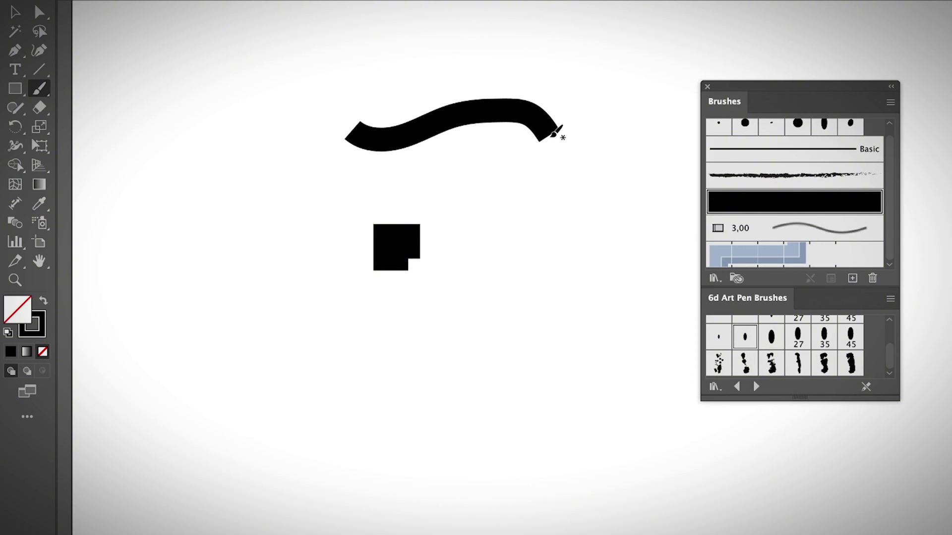
pyautogui.moveTo(560, 191)
pyautogui.mouseDown()
pyautogui.moveTo(521, 171)
pyautogui.moveTo(537, 224)
pyautogui.moveTo(508, 278)
pyautogui.mouseUp()
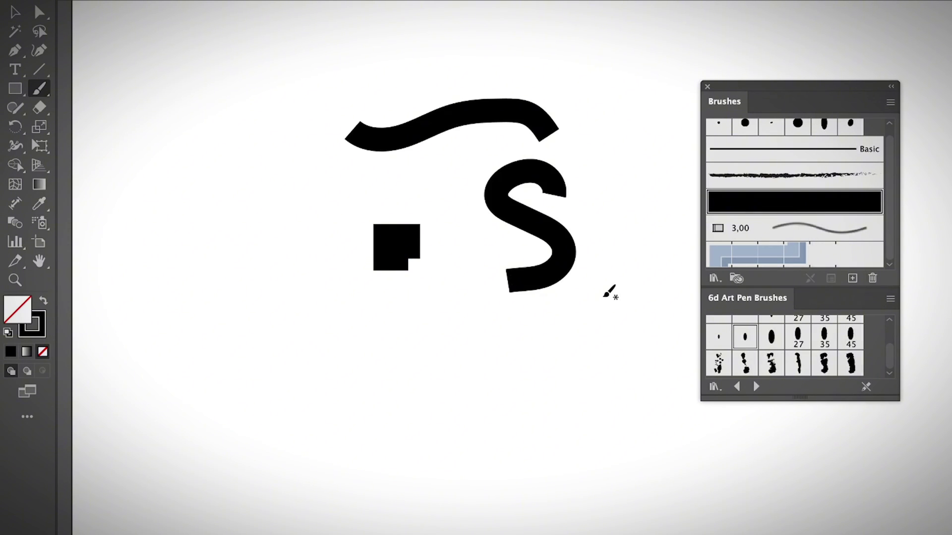
pyautogui.hotkey('ctrl', 'z')
pyautogui.hotkey('ctrl', 'z')
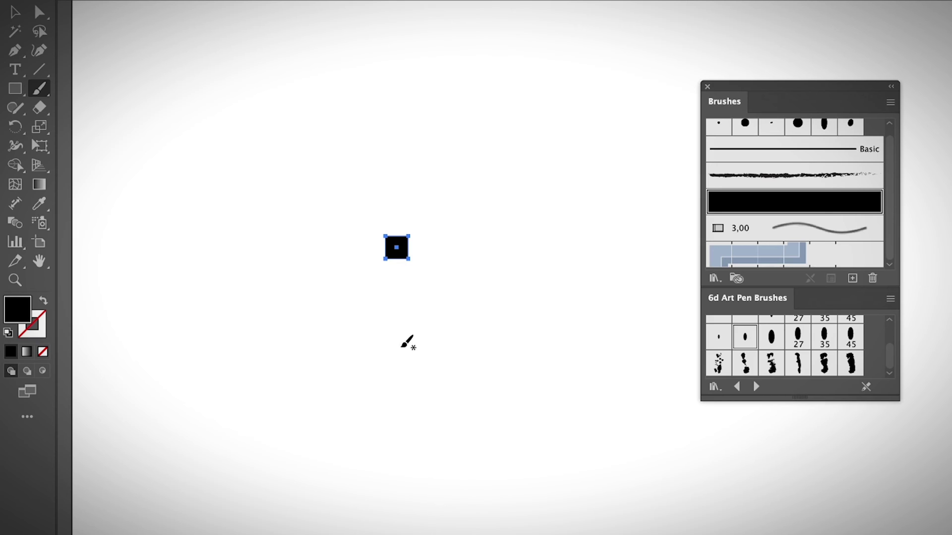
pyautogui.click(15, 11)
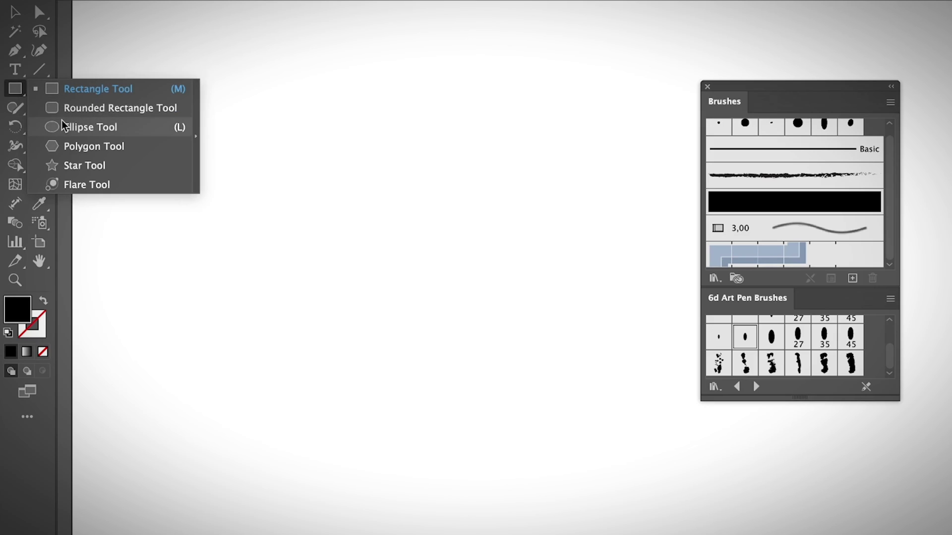
# Step: Draw four overlapping circles with the Ellipse tool to form a cloud outline
pyautogui.click(74, 125)
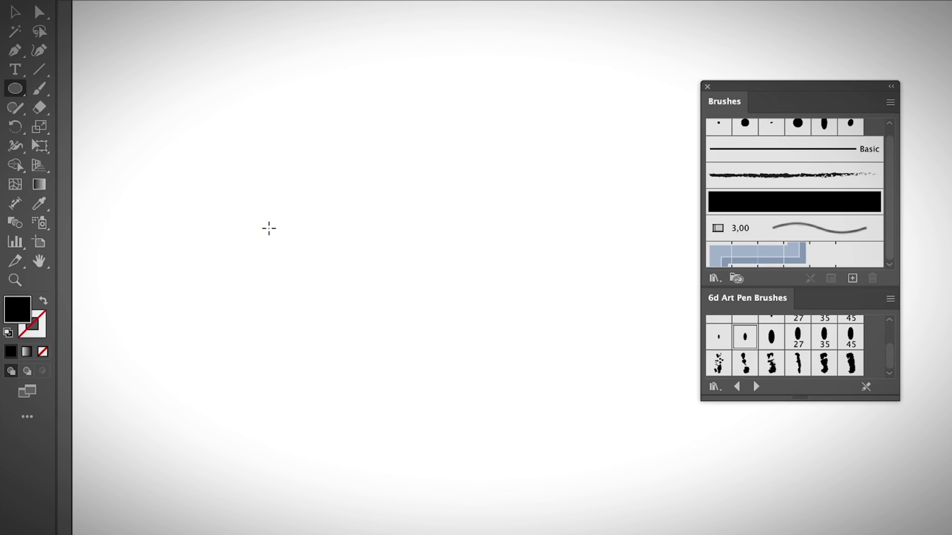
pyautogui.moveTo(268, 228); pyautogui.dragTo(336, 294)
pyautogui.moveTo(295, 186); pyautogui.dragTo(365, 257)
pyautogui.moveTo(330, 228)
pyautogui.mouseDown()
pyautogui.moveTo(379, 288)
pyautogui.moveTo(397, 294)
pyautogui.mouseUp()
pyautogui.moveTo(357, 199); pyautogui.dragTo(443, 291)
# Step: Unite the circles into one teal cloud shape and drop it onto the Brushes panel
pyautogui.press('v')
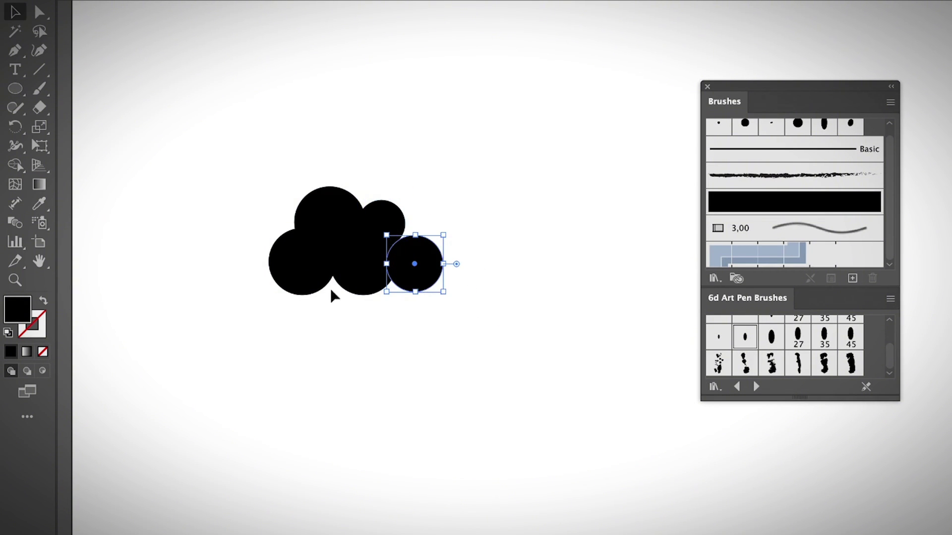
pyautogui.moveTo(259, 195); pyautogui.dragTo(580, 376)
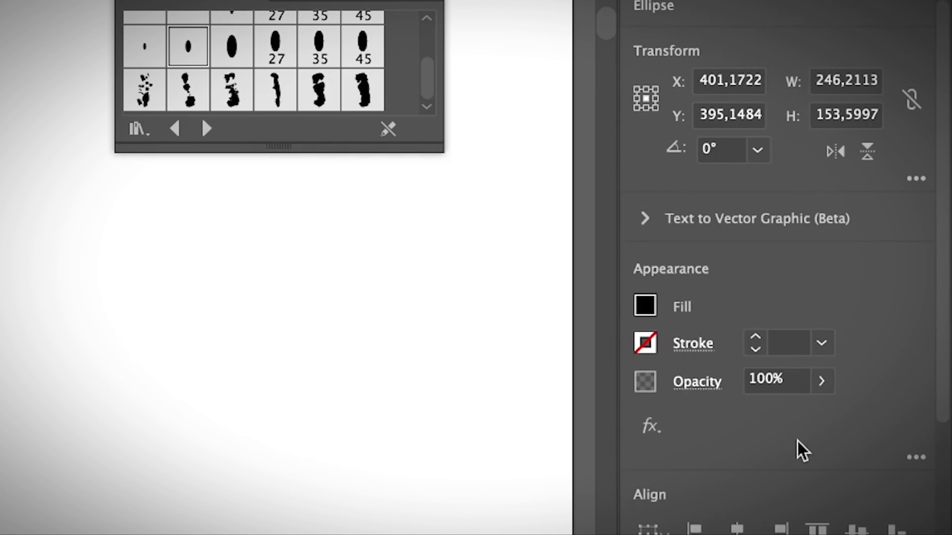
pyautogui.scroll(-5, 798, 450)
pyautogui.click(657, 455)
pyautogui.click(433, 350)
pyautogui.click(399, 270)
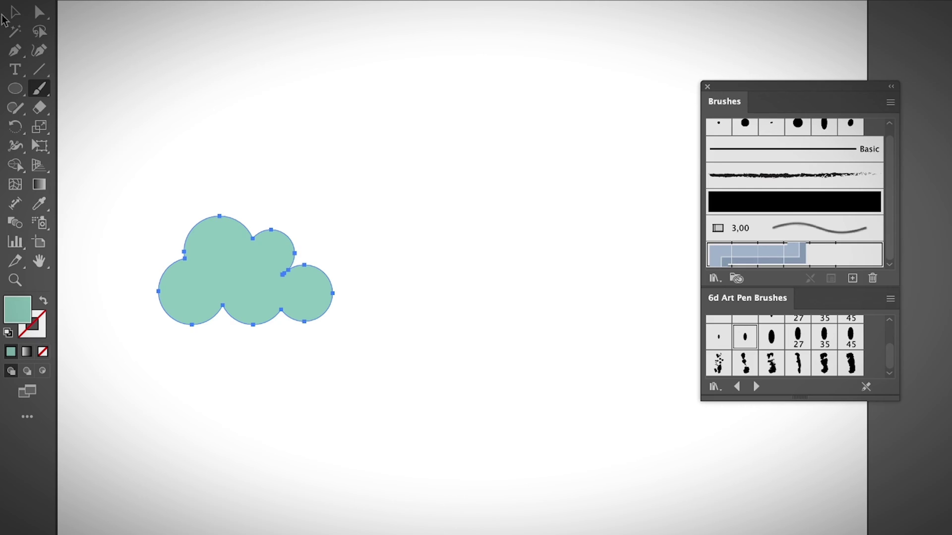
pyautogui.press('v')
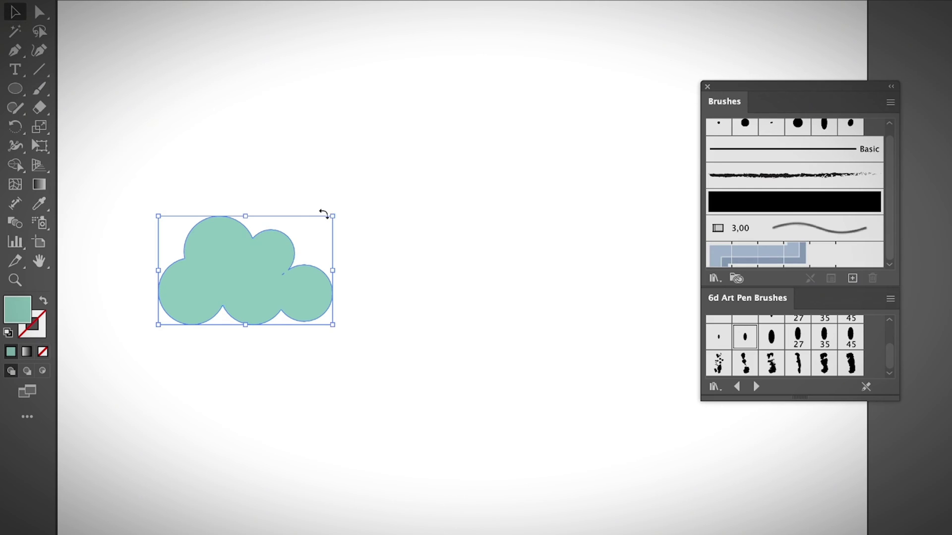
pyautogui.click(357, 315)
pyautogui.moveTo(246, 293)
pyautogui.mouseDown()
pyautogui.moveTo(900, 225)
pyautogui.moveTo(846, 242)
pyautogui.moveTo(463, 240)
pyautogui.moveTo(704, 274)
pyautogui.moveTo(813, 263)
pyautogui.moveTo(803, 251)
pyautogui.mouseUp()
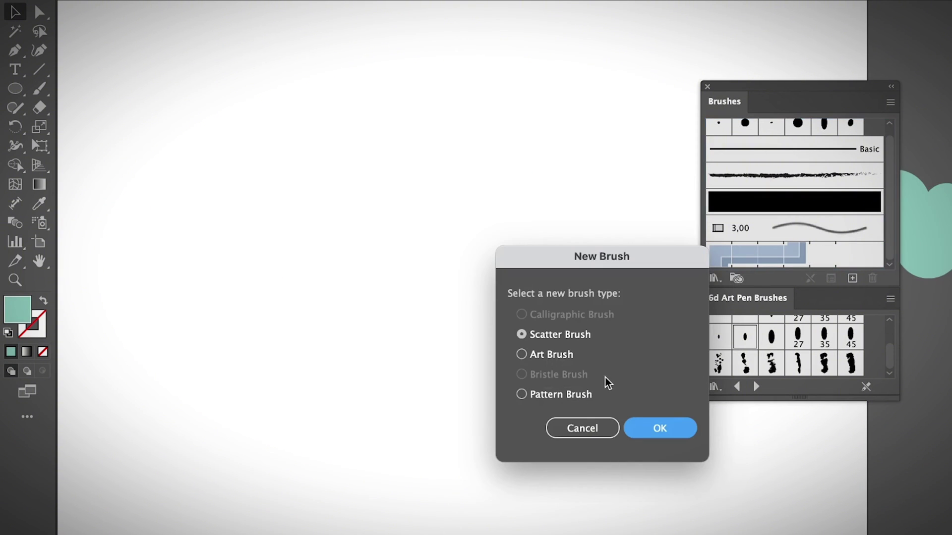
# Step: Make the teal cloud an art brush, accepting the default Art Brush Options
pyautogui.click(547, 358)
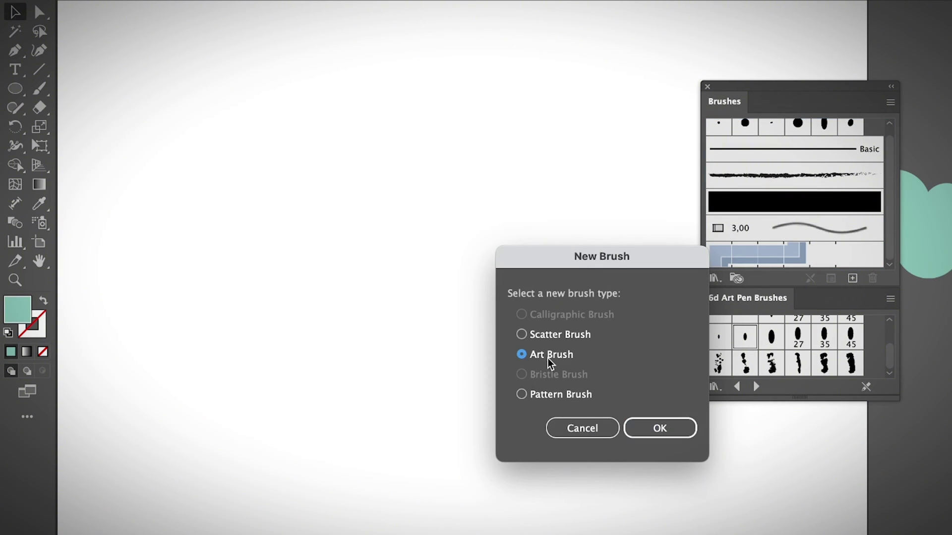
pyautogui.click(654, 429)
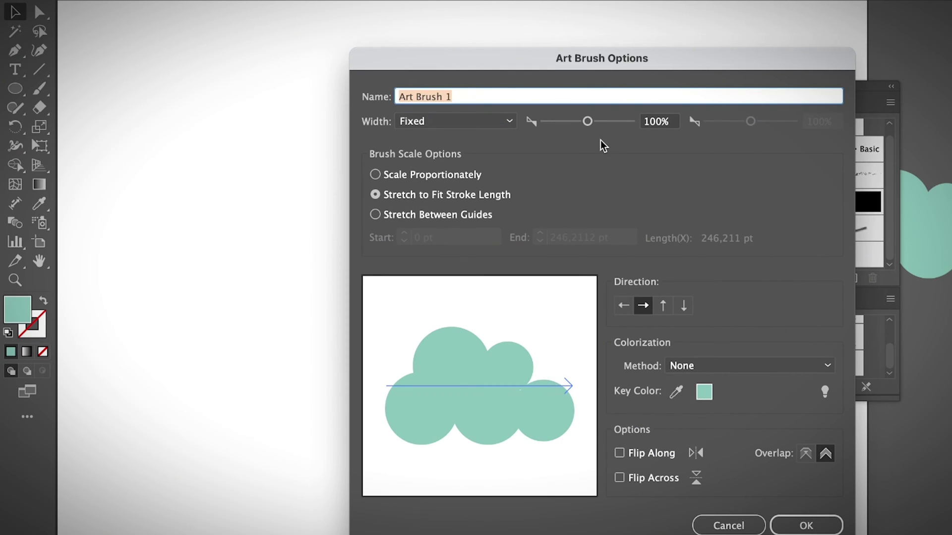
pyautogui.click(807, 532)
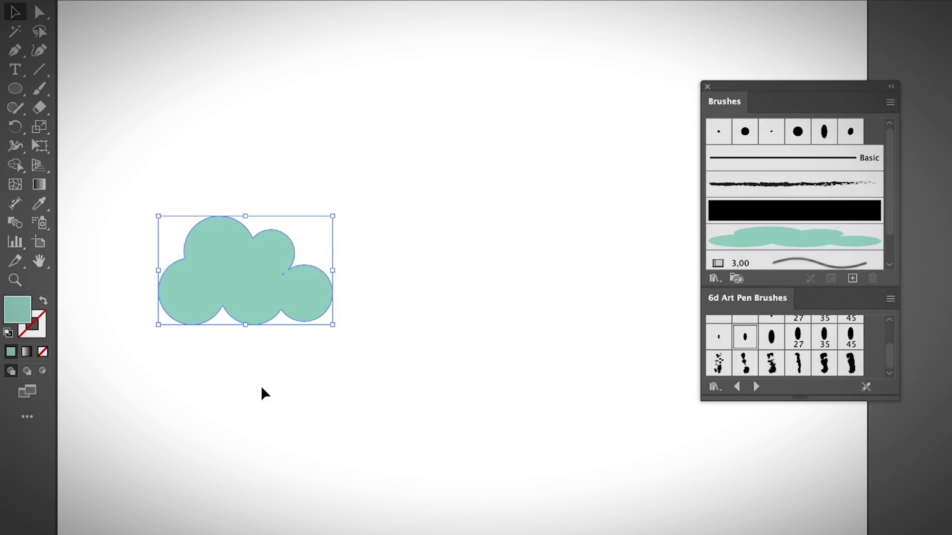
# Step: Paint cloud strokes along the bottom of the artboard with the new cloud art brush
pyautogui.click(437, 491)
pyautogui.click(39, 89)
pyautogui.click(794, 237)
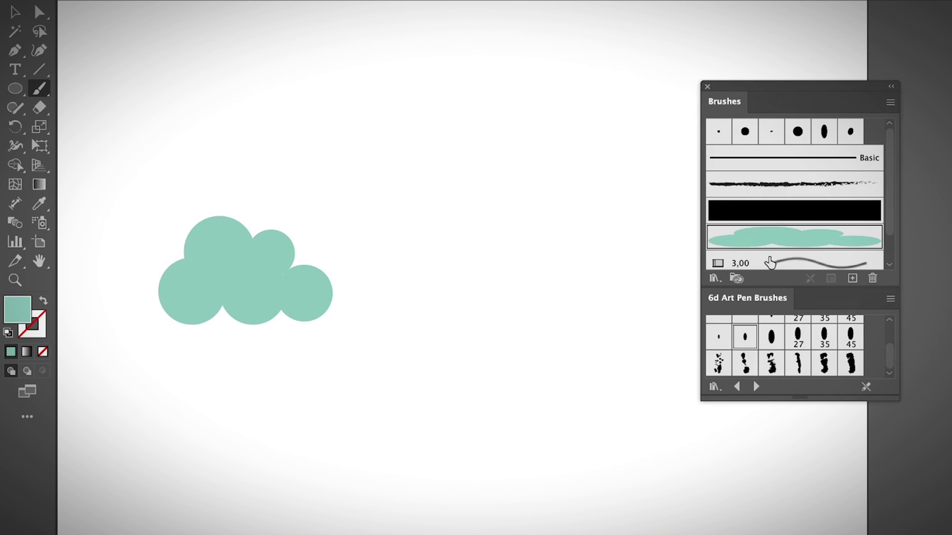
pyautogui.moveTo(226, 469)
pyautogui.mouseDown()
pyautogui.moveTo(264, 481)
pyautogui.moveTo(431, 444)
pyautogui.mouseUp()
pyautogui.moveTo(450, 520); pyautogui.dragTo(808, 528)
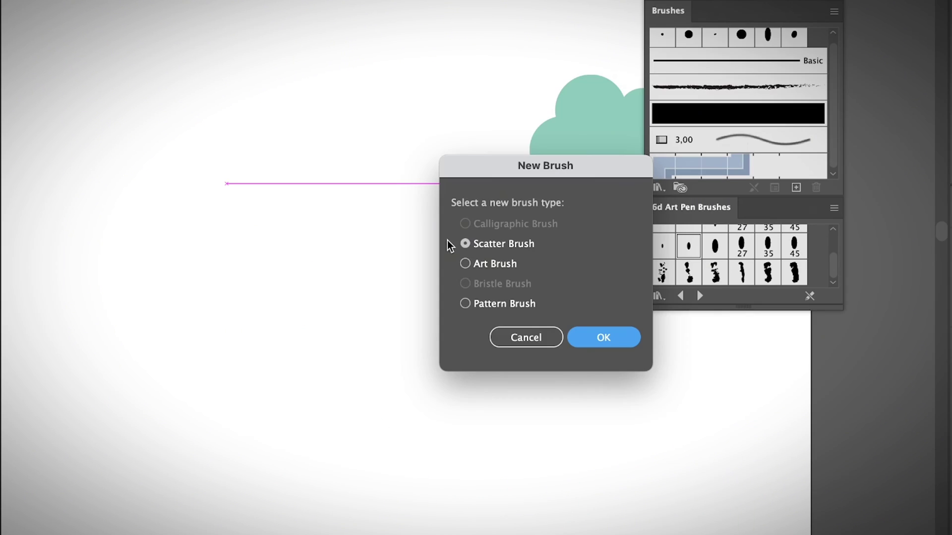
# Step: Turn the teal cloud into a scatter brush named 'cloud', then deselect the shape
pyautogui.click(614, 340)
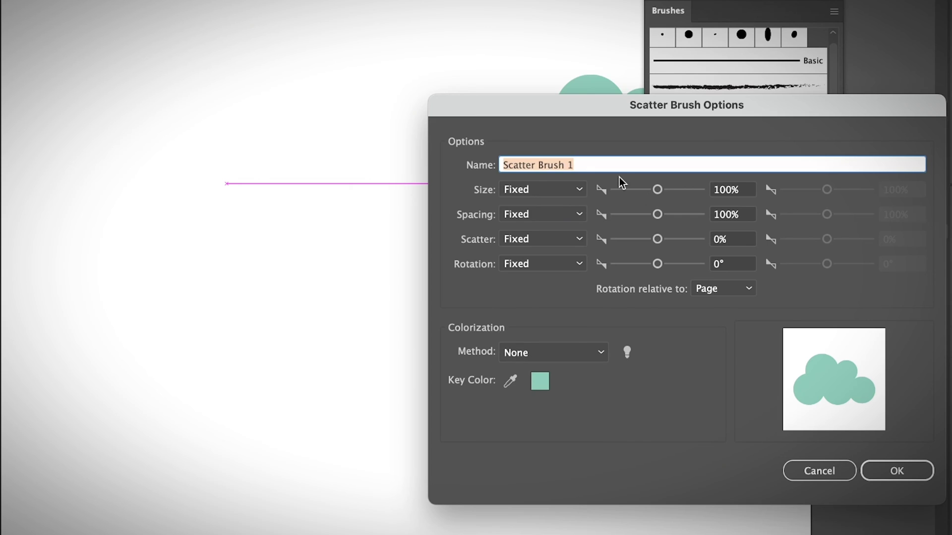
pyautogui.write('cloud')
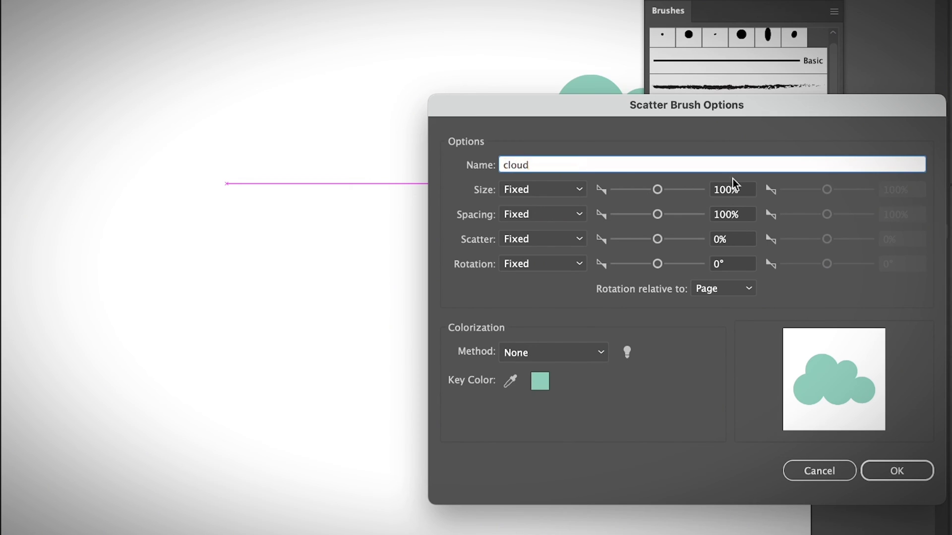
pyautogui.click(897, 471)
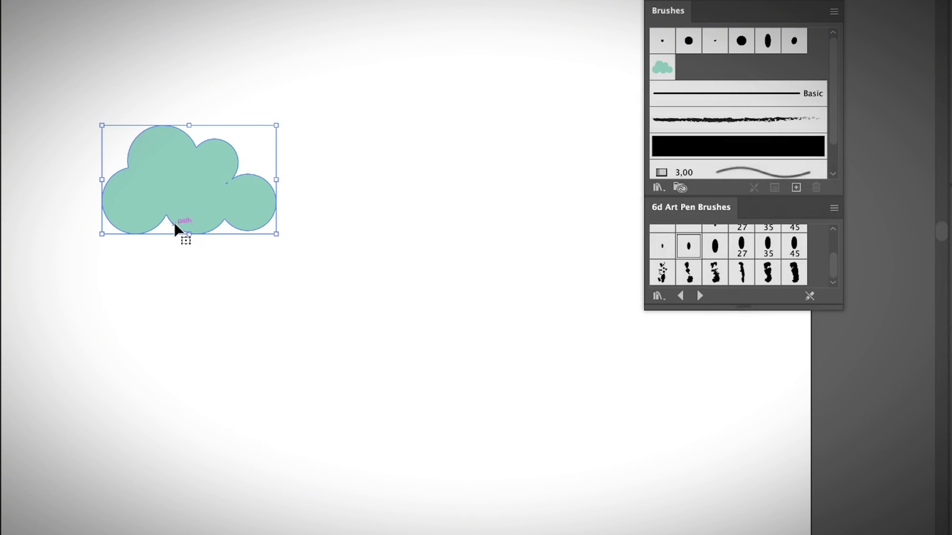
pyautogui.click(452, 268)
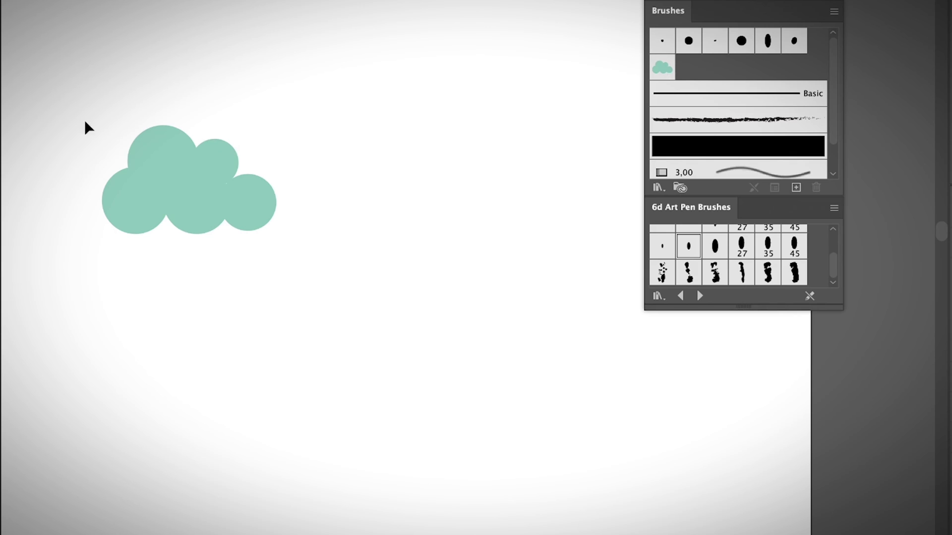
# Step: Paint rows of teal clouds across the lower, upper and bottom canvas with the cloud scatter brush
pyautogui.click(662, 67)
pyautogui.moveTo(203, 364)
pyautogui.mouseDown()
pyautogui.moveTo(240, 371)
pyautogui.moveTo(441, 338)
pyautogui.mouseUp()
pyautogui.moveTo(353, 204)
pyautogui.mouseDown()
pyautogui.moveTo(472, 104)
pyautogui.moveTo(525, 106)
pyautogui.mouseUp()
pyautogui.moveTo(688, 439)
pyautogui.mouseDown()
pyautogui.moveTo(363, 482)
pyautogui.moveTo(64, 479)
pyautogui.mouseUp()
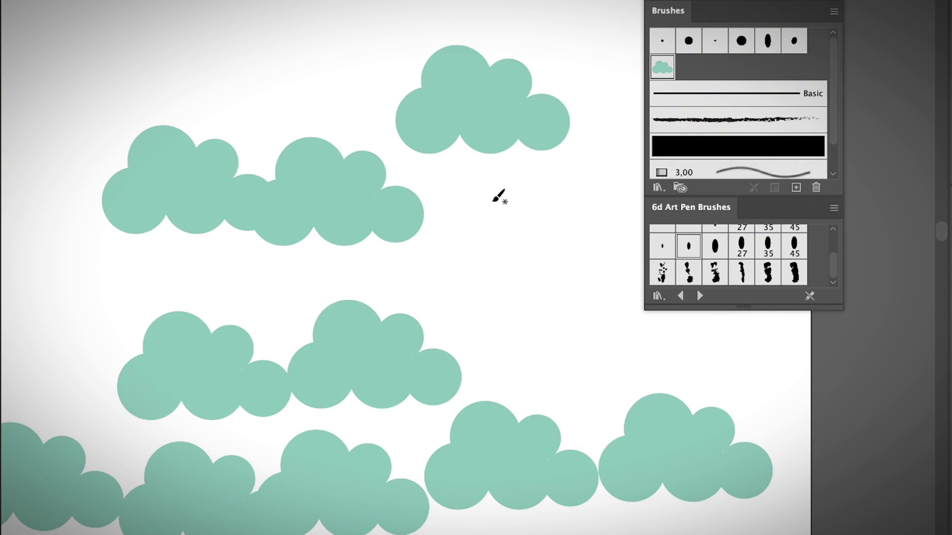
# Step: Undo a short stray cloud stroke and drop a cloud onto the Brushes panel for a new brush
pyautogui.moveTo(492, 200); pyautogui.dragTo(495, 198)
pyautogui.hotkey('ctrl', 'z')
pyautogui.moveTo(160, 208)
pyautogui.mouseDown()
pyautogui.moveTo(174, 80)
pyautogui.moveTo(769, 121)
pyautogui.moveTo(763, 73)
pyautogui.mouseUp()
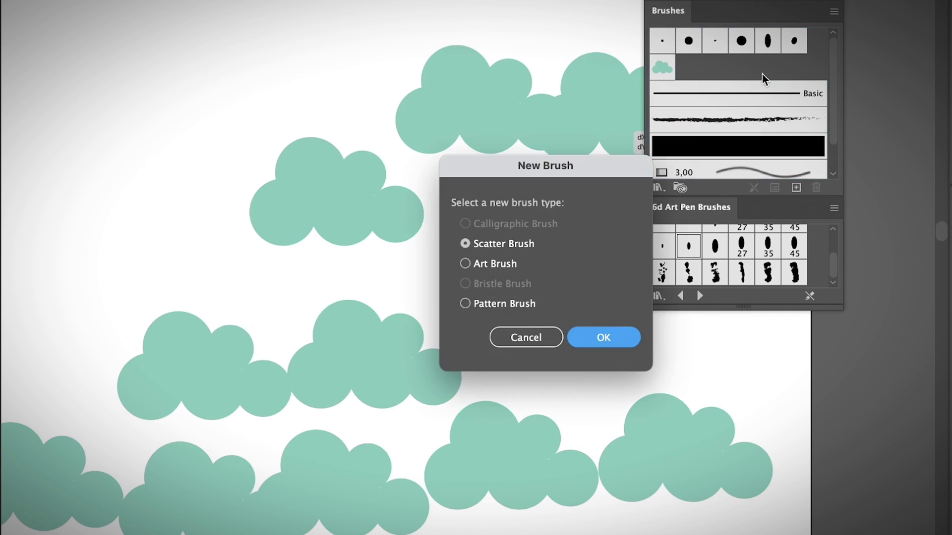
# Step: Choose Pattern Brush as the new brush type, then select the cloud scatter brush
pyautogui.click(521, 303)
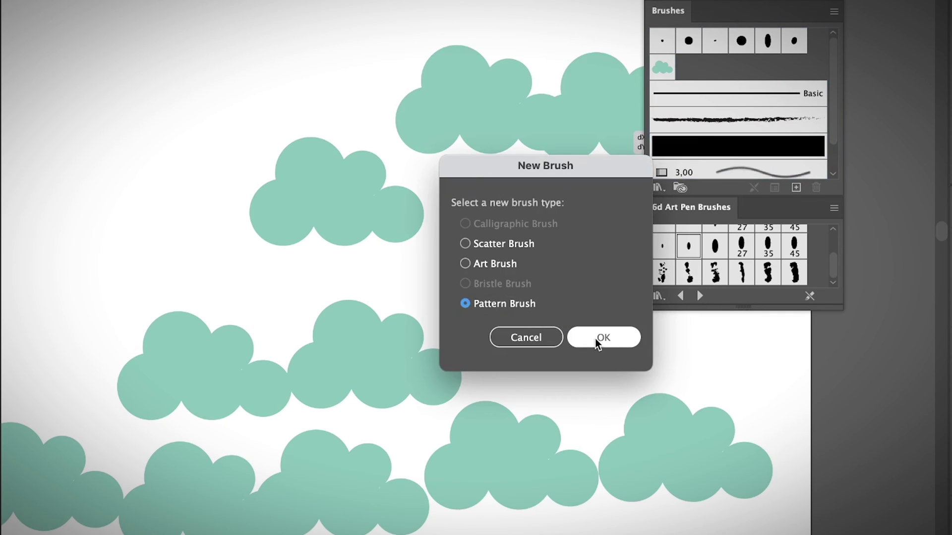
pyautogui.click(594, 338)
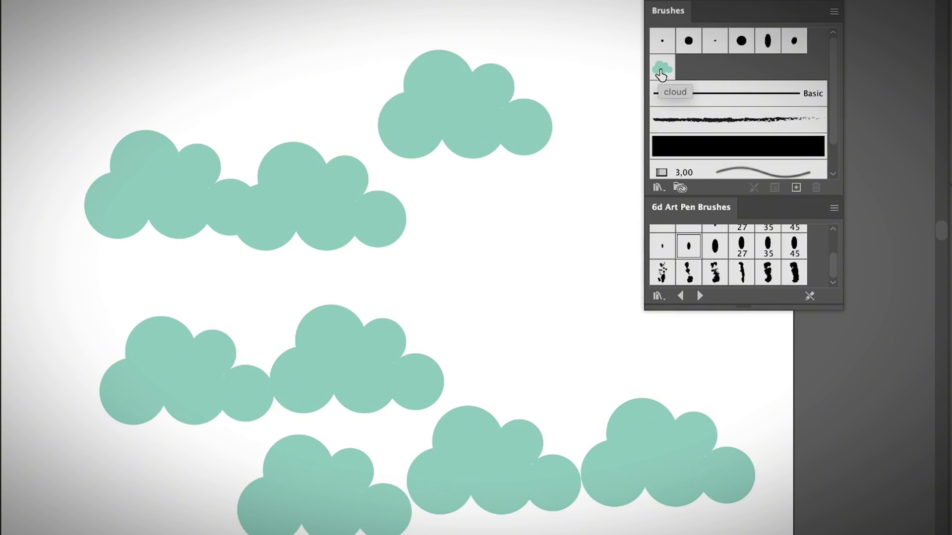
pyautogui.click(660, 74)
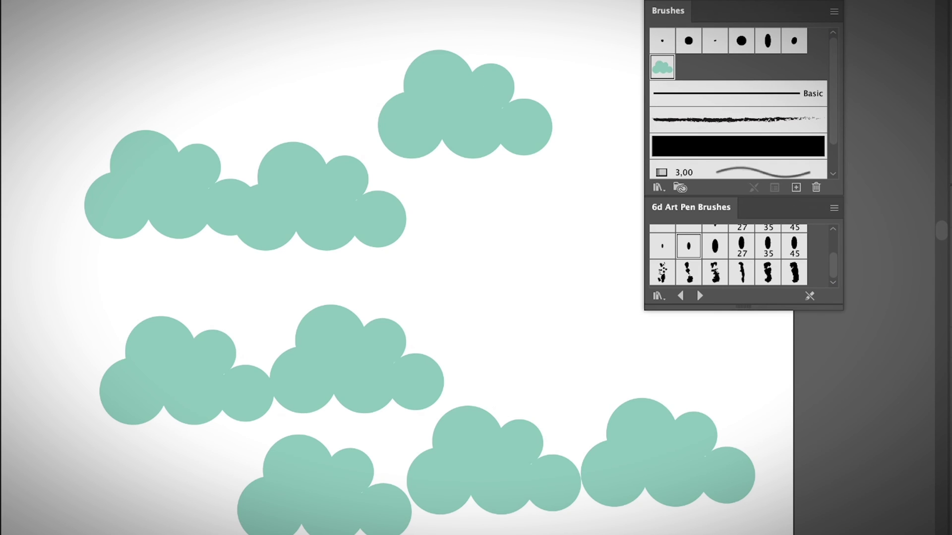
# Step: Create a new blank document, then return to the cloud document with no brush selected
pyautogui.press('super+n')
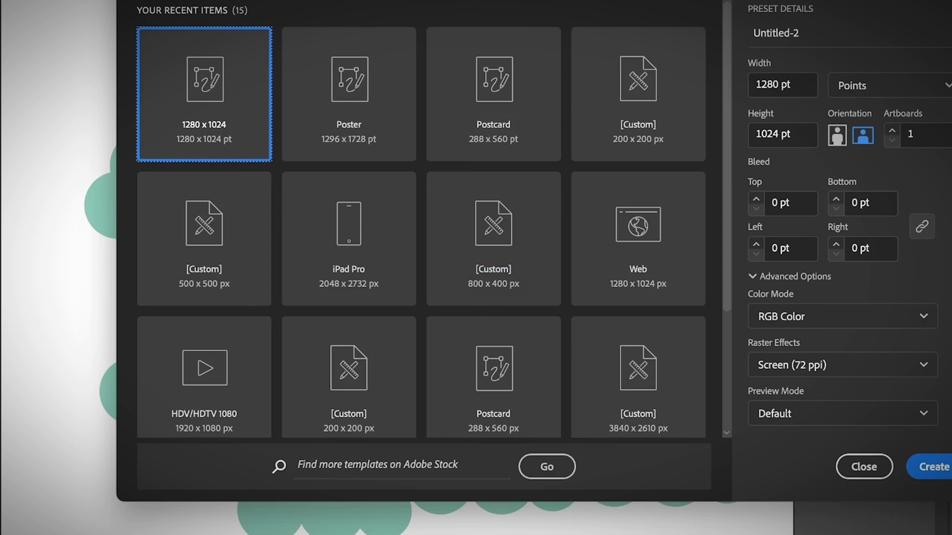
pyautogui.click(934, 466)
pyautogui.click(783, 43)
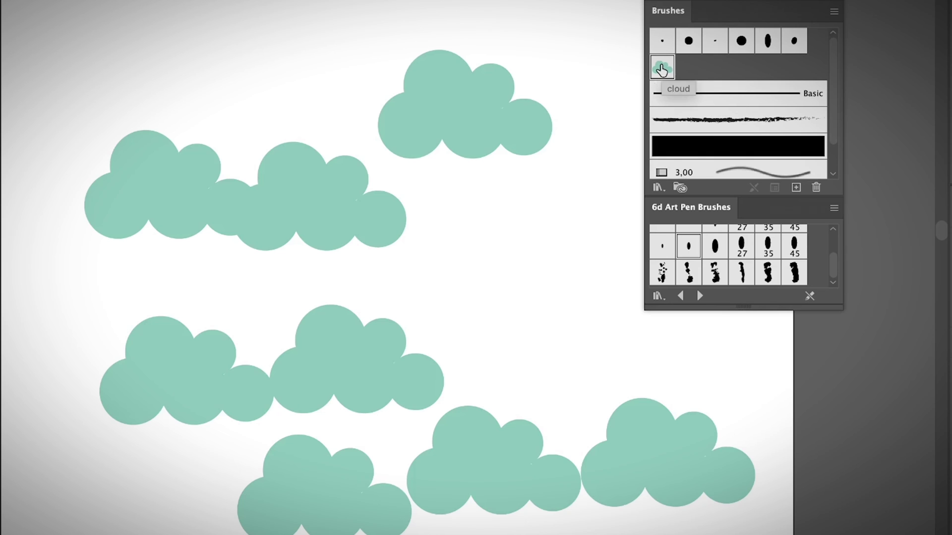
# Step: Select the cloud brush and use Save Brushes to store the library as 'cloud' in the Brushes folder
pyautogui.click(661, 67)
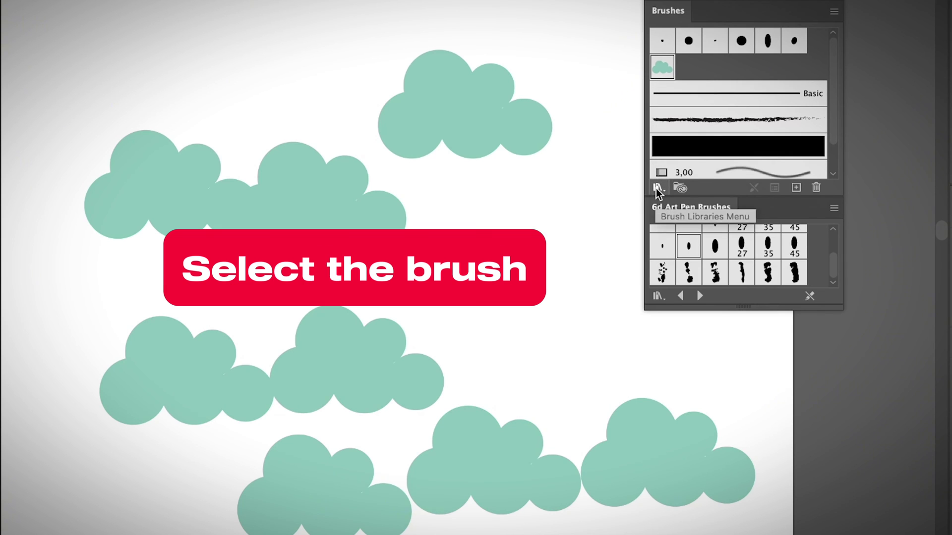
pyautogui.click(657, 188)
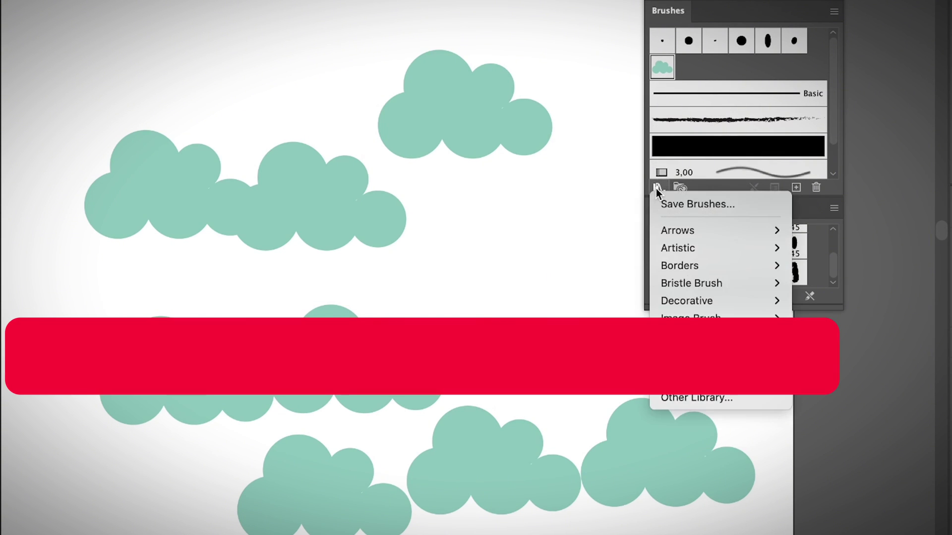
pyautogui.click(659, 203)
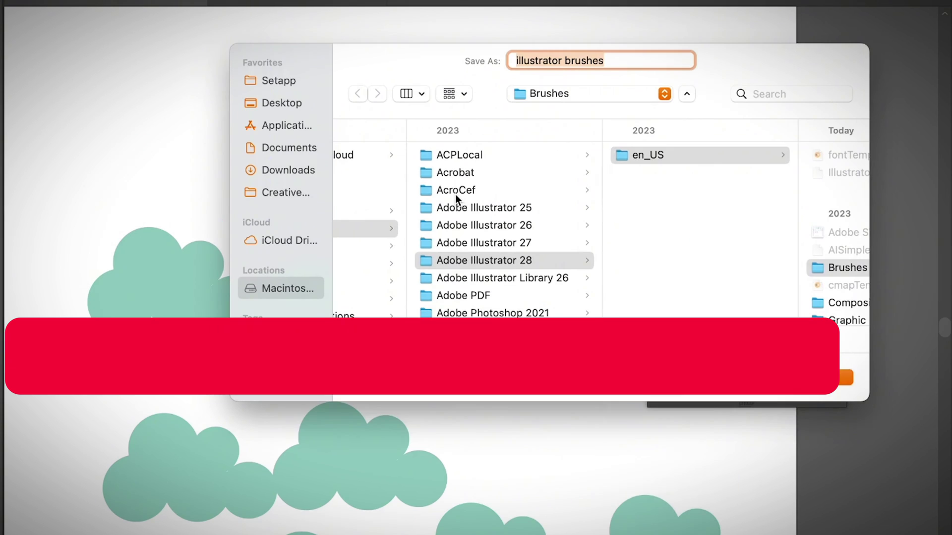
pyautogui.hscroll(5, 453, 193)
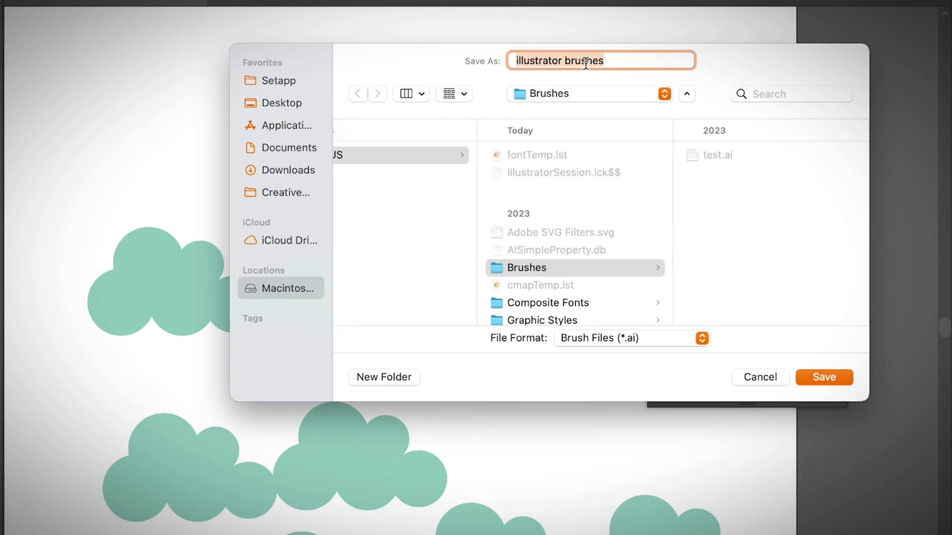
pyautogui.write('cloud')
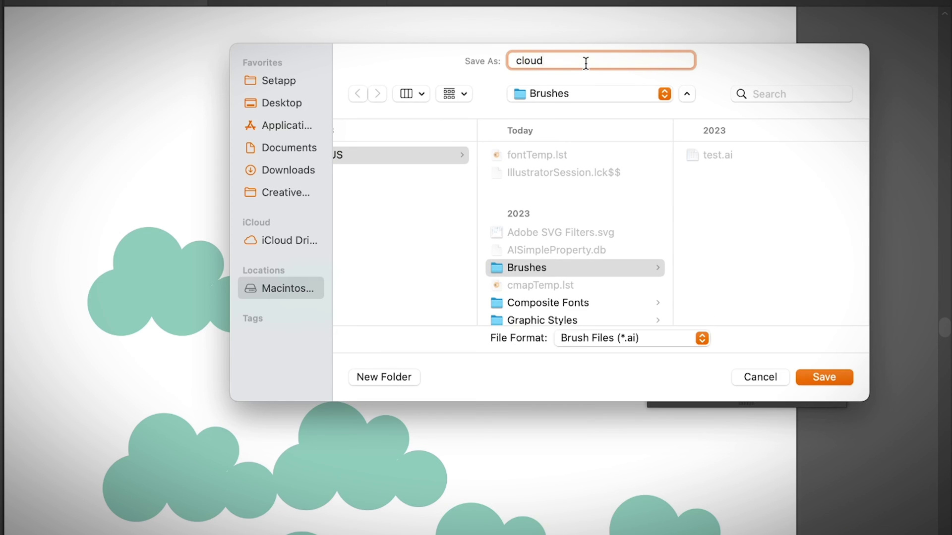
pyautogui.click(824, 377)
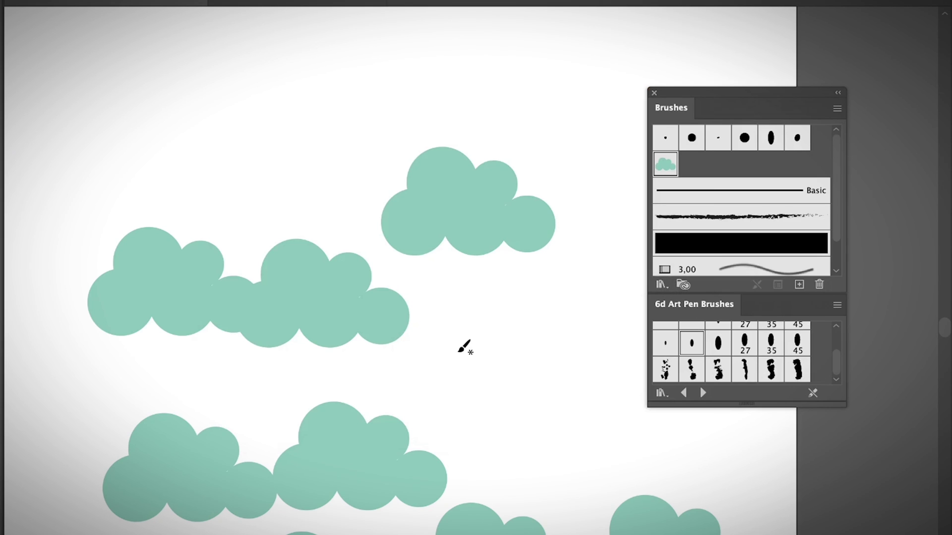
# Step: Load the User Defined 'cloud' brush library and add its cloud brush to the document
pyautogui.click(659, 285)
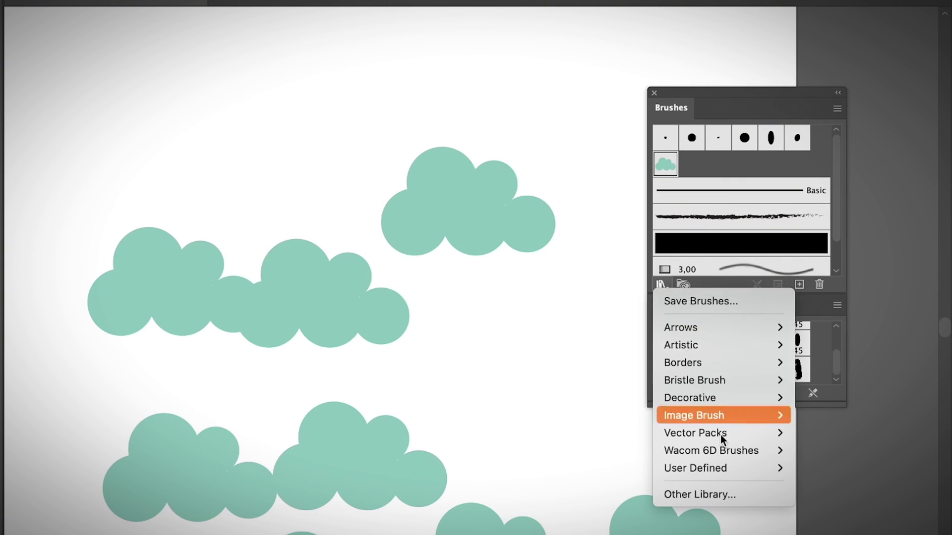
pyautogui.moveTo(733, 468)
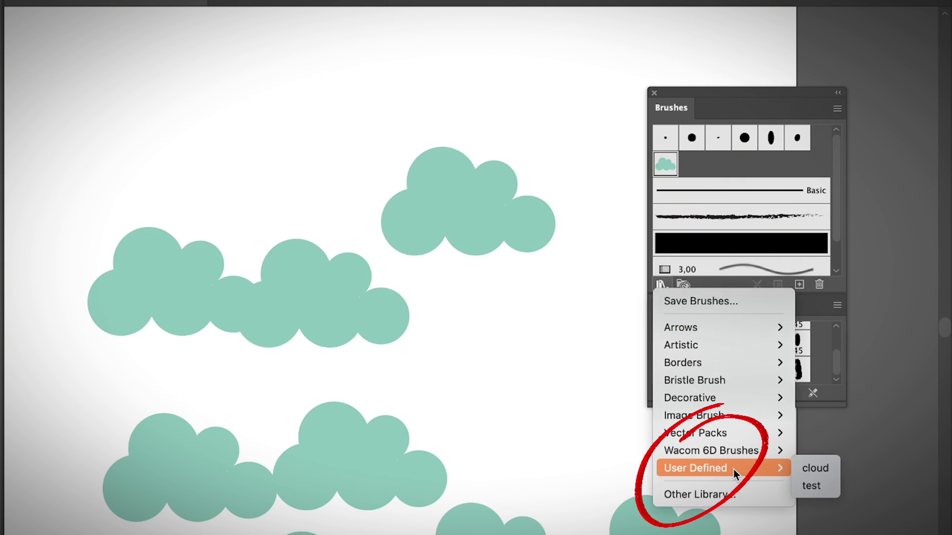
pyautogui.click(819, 471)
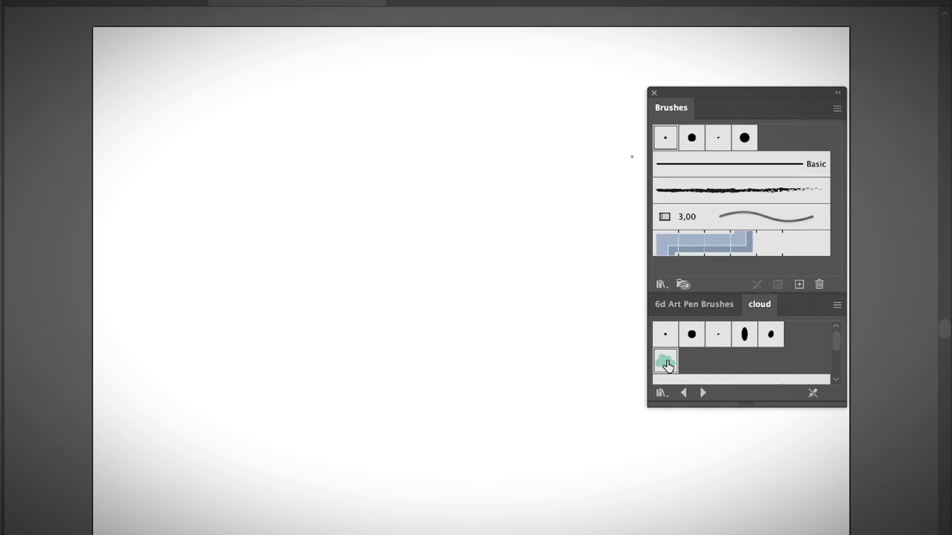
pyautogui.click(666, 362)
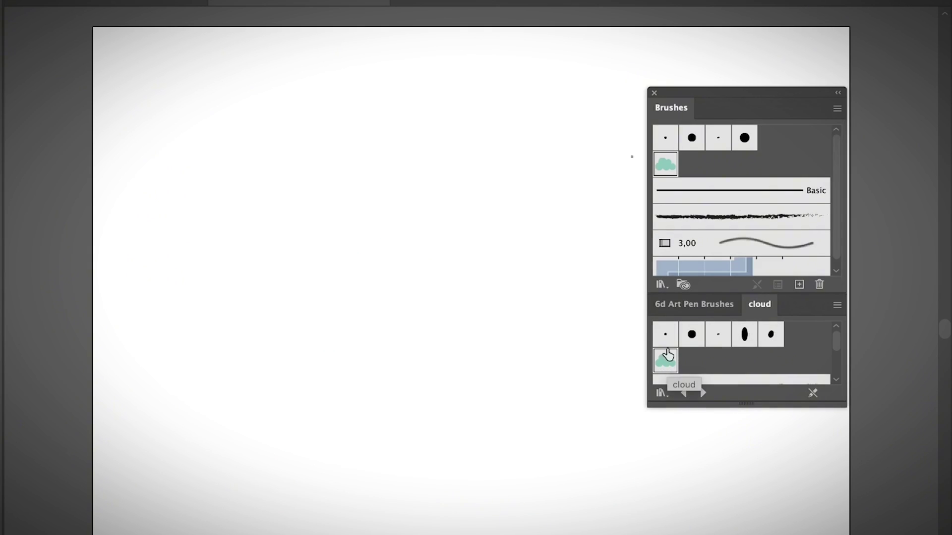
# Step: Paint three rows of clouds across the artboard: top, middle and a long bottom row
pyautogui.moveTo(228, 226); pyautogui.dragTo(506, 219)
pyautogui.moveTo(295, 342); pyautogui.dragTo(588, 347)
pyautogui.moveTo(283, 471); pyautogui.dragTo(788, 484)
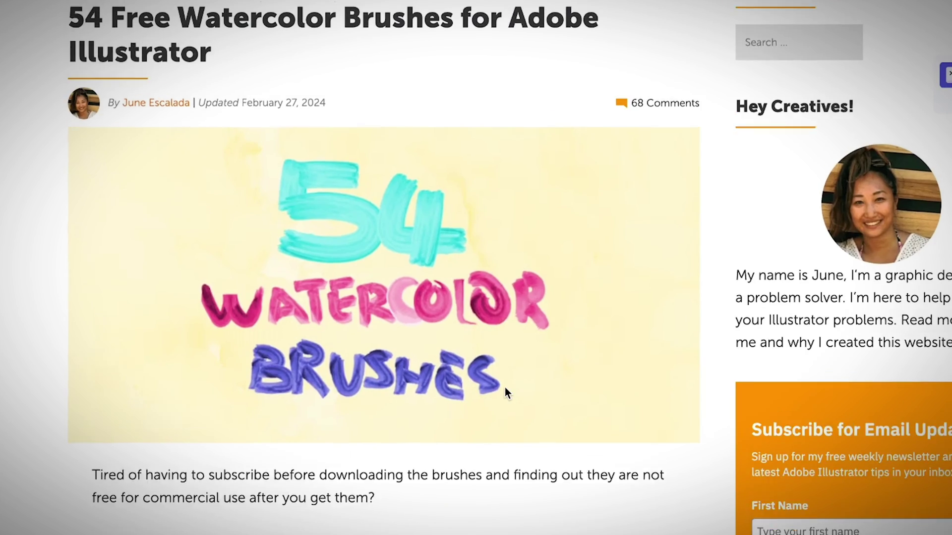
# Step: Scroll the IllustratorHow watercolor article down to the How to Make Watercolor Brushes heading
pyautogui.scroll(3, 504, 388)
pyautogui.scroll(-3, 505, 387)
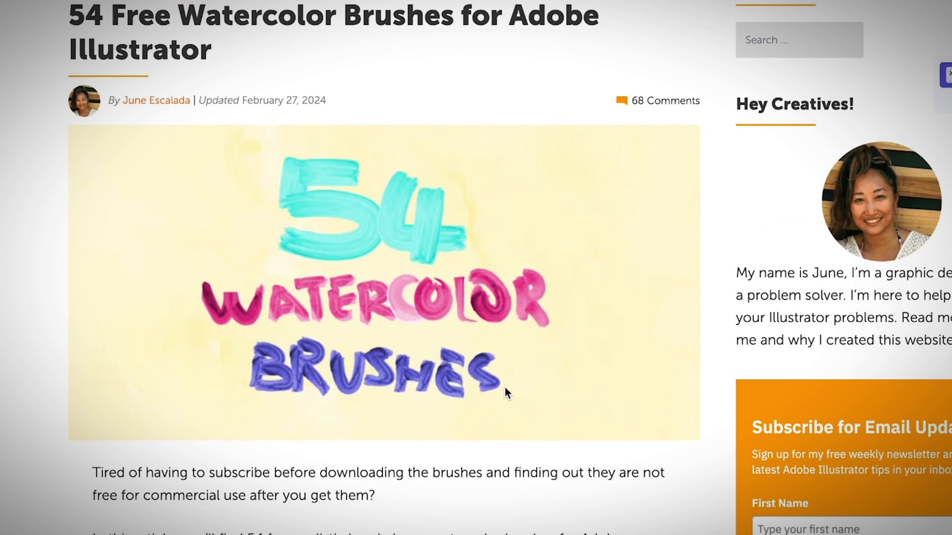
pyautogui.scroll(-12, 504, 387)
pyautogui.scroll(-9, 505, 388)
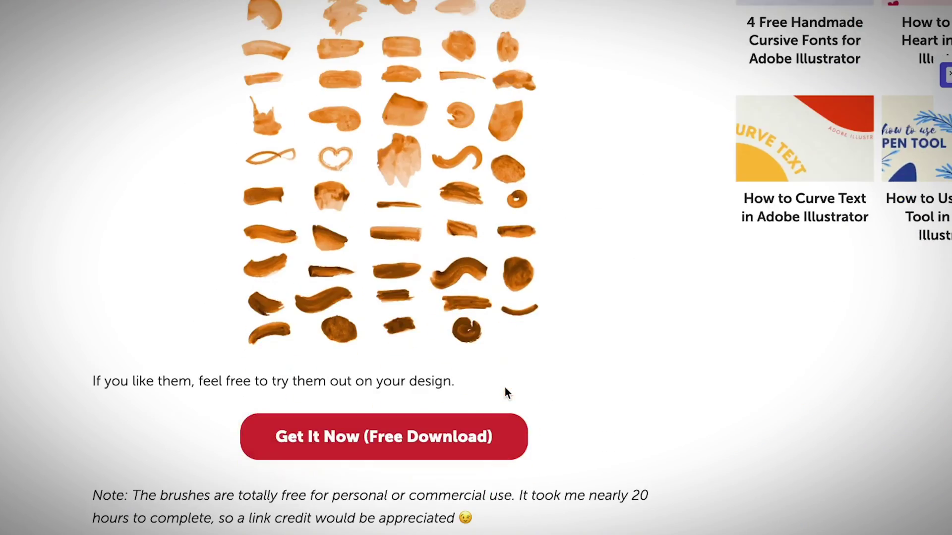
pyautogui.scroll(1, 505, 387)
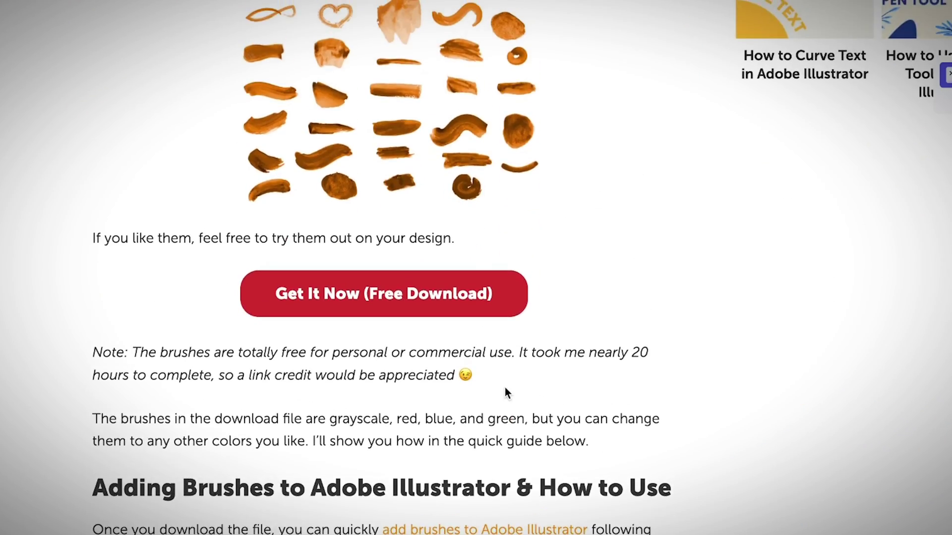
pyautogui.scroll(-4, 505, 388)
pyautogui.scroll(-4, 504, 388)
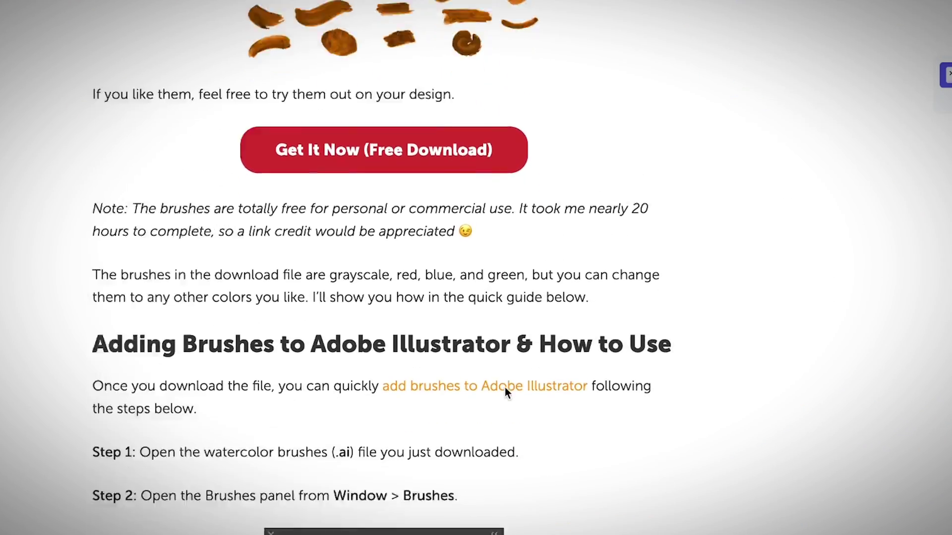
pyautogui.scroll(7, 505, 388)
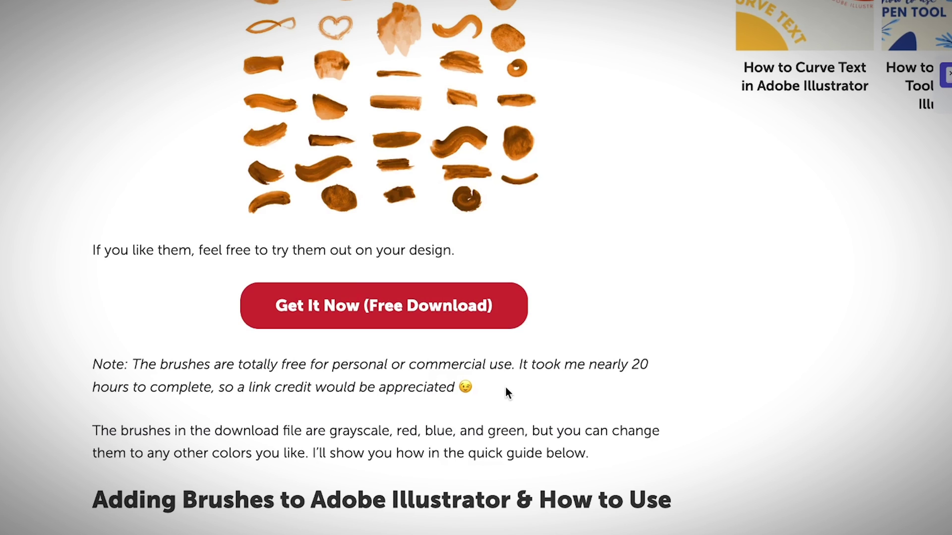
pyautogui.scroll(-10, 507, 393)
pyautogui.scroll(-16, 506, 393)
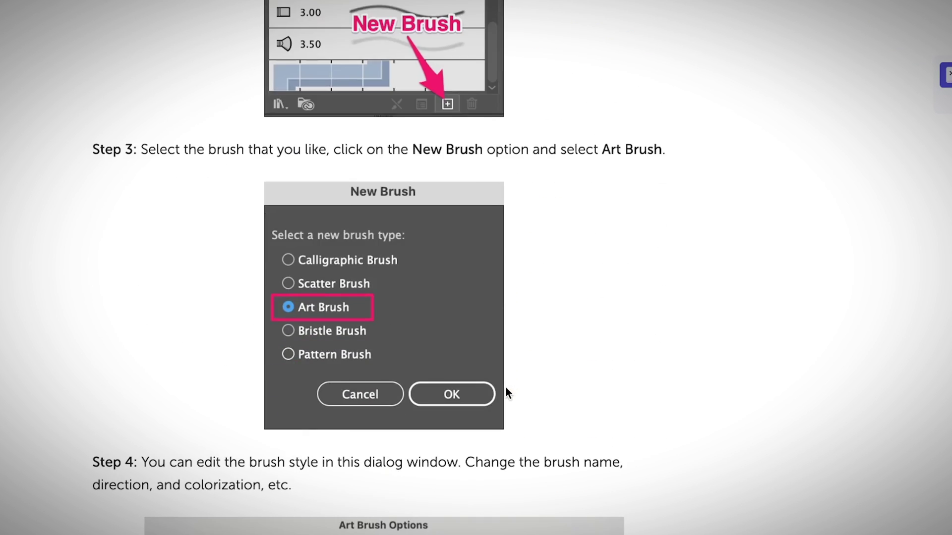
pyautogui.scroll(-6, 507, 393)
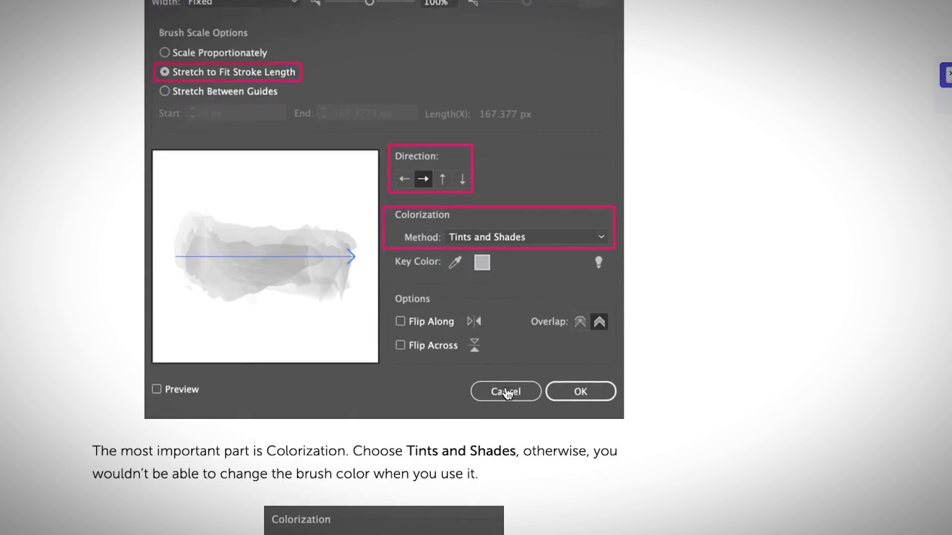
pyautogui.scroll(-4, 506, 392)
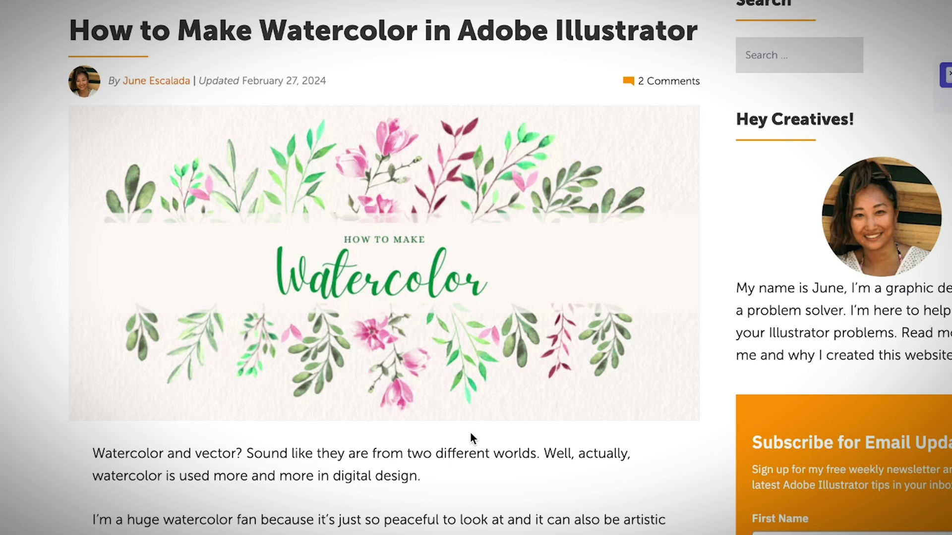
pyautogui.scroll(-1, 471, 435)
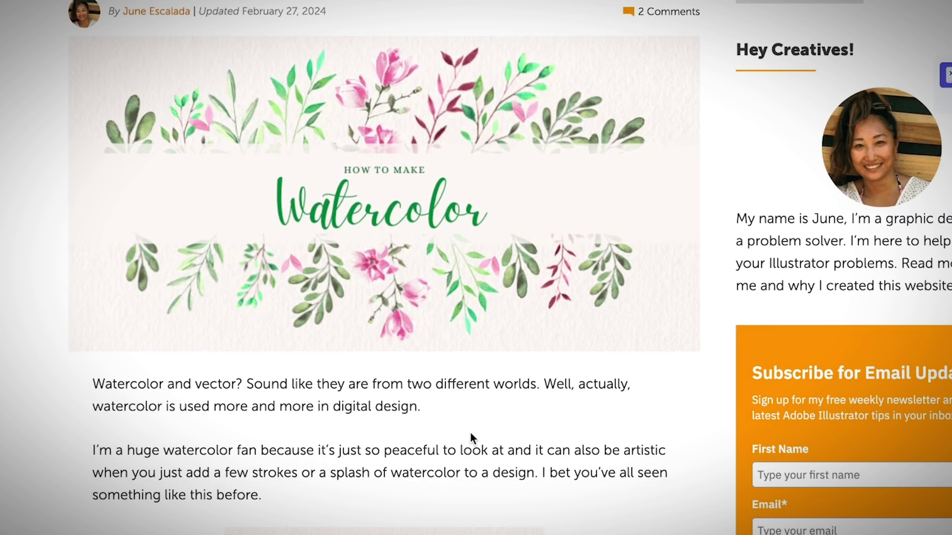
pyautogui.scroll(-11, 470, 432)
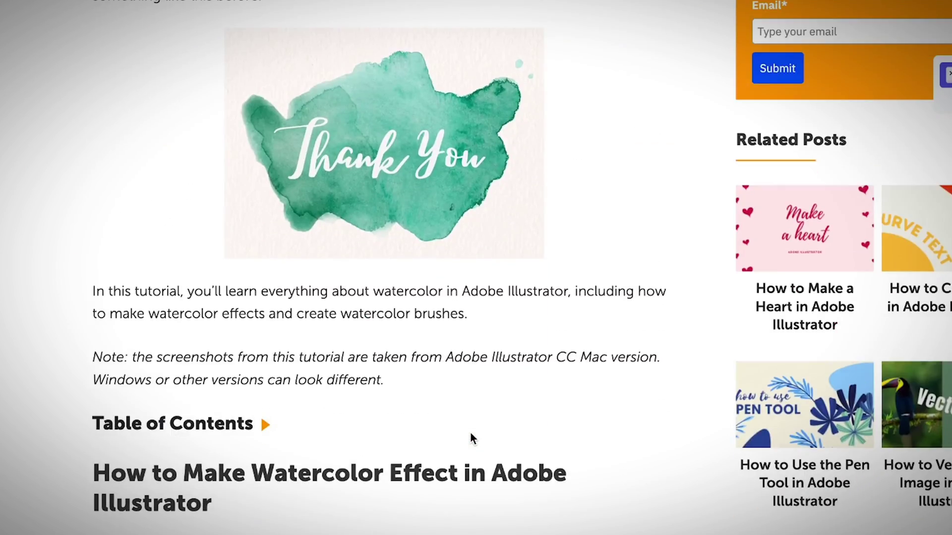
pyautogui.scroll(-10, 471, 433)
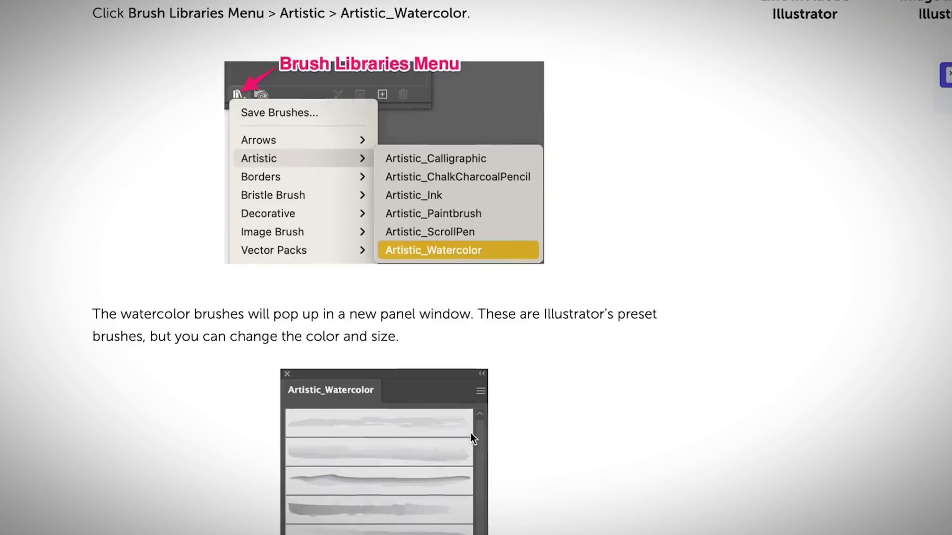
pyautogui.scroll(-14, 471, 432)
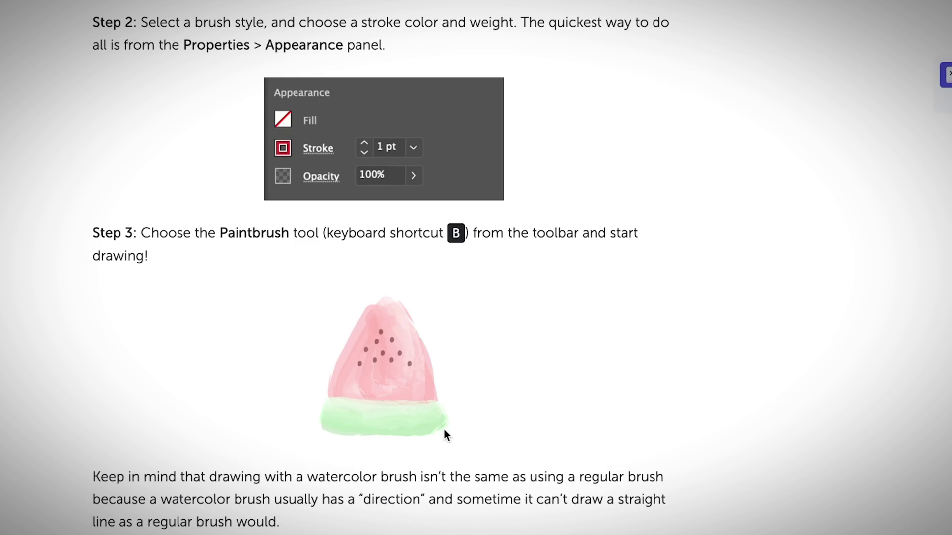
pyautogui.scroll(-7, 444, 429)
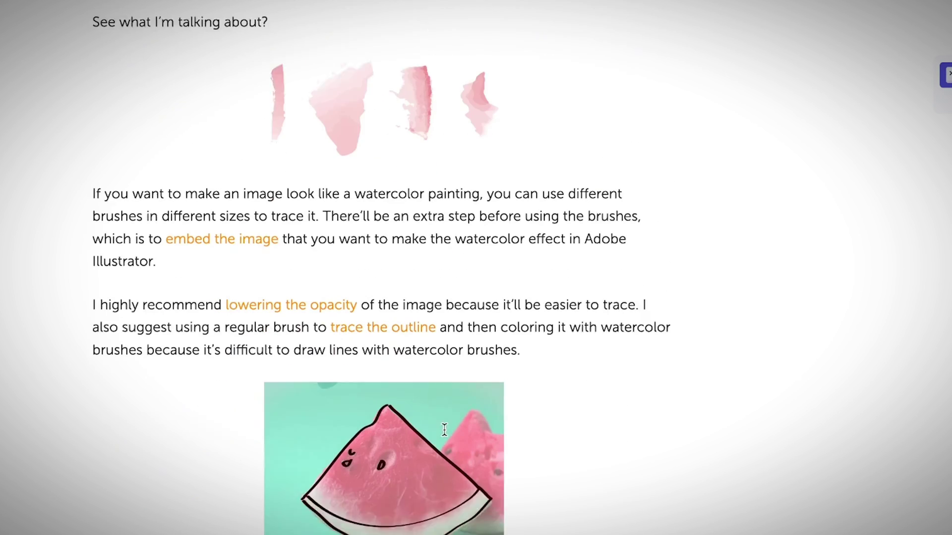
pyautogui.scroll(-10, 444, 429)
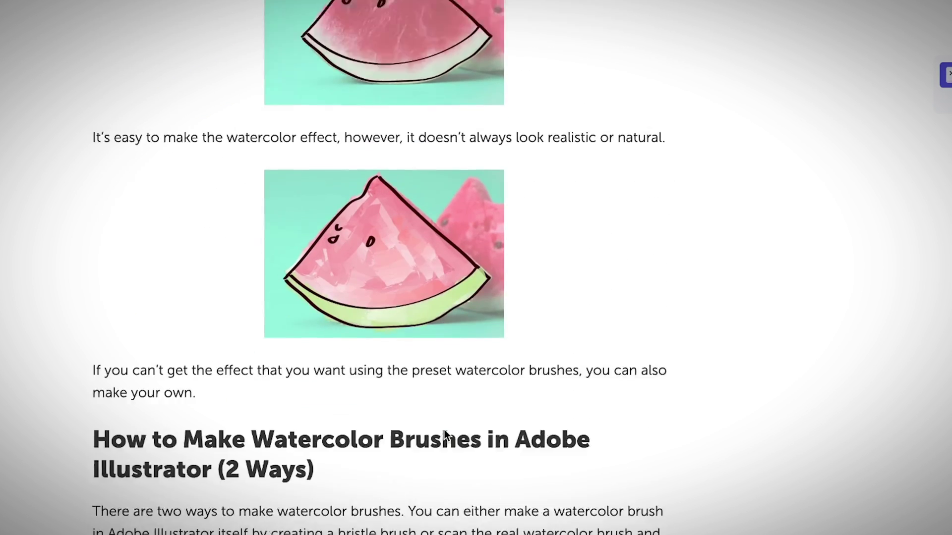